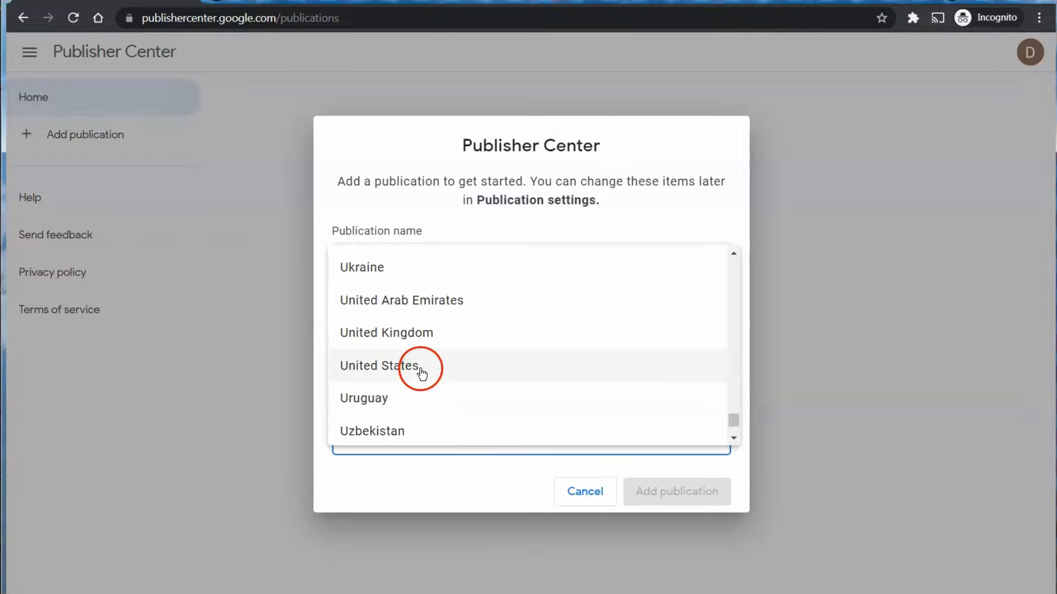
Choose United States as the new publication's location.
click(421, 366)
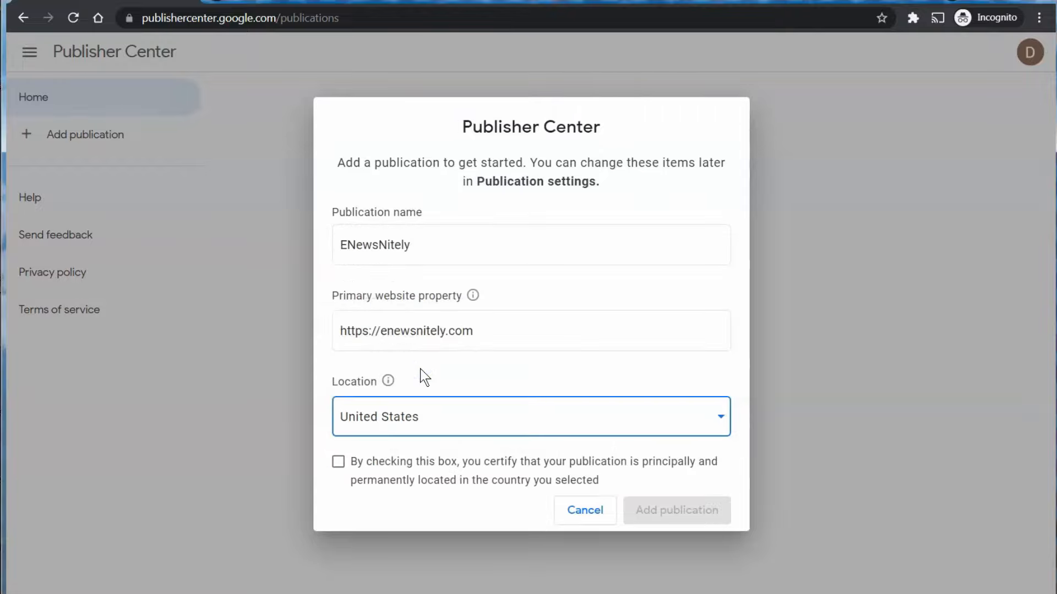
Certify the publication is based in the United States and create ENewsNitely.
click(339, 462)
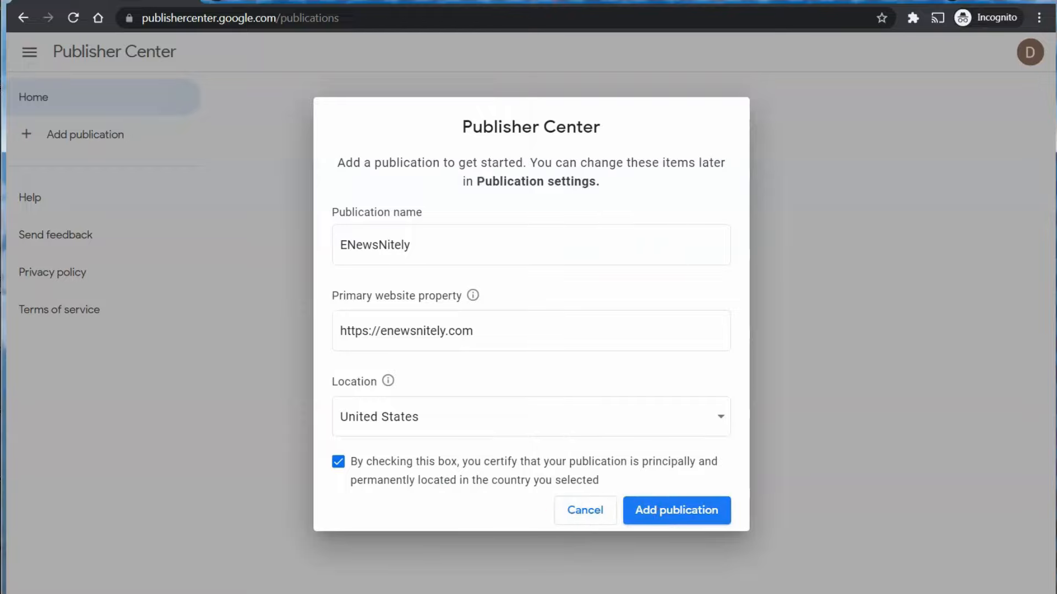
click(645, 511)
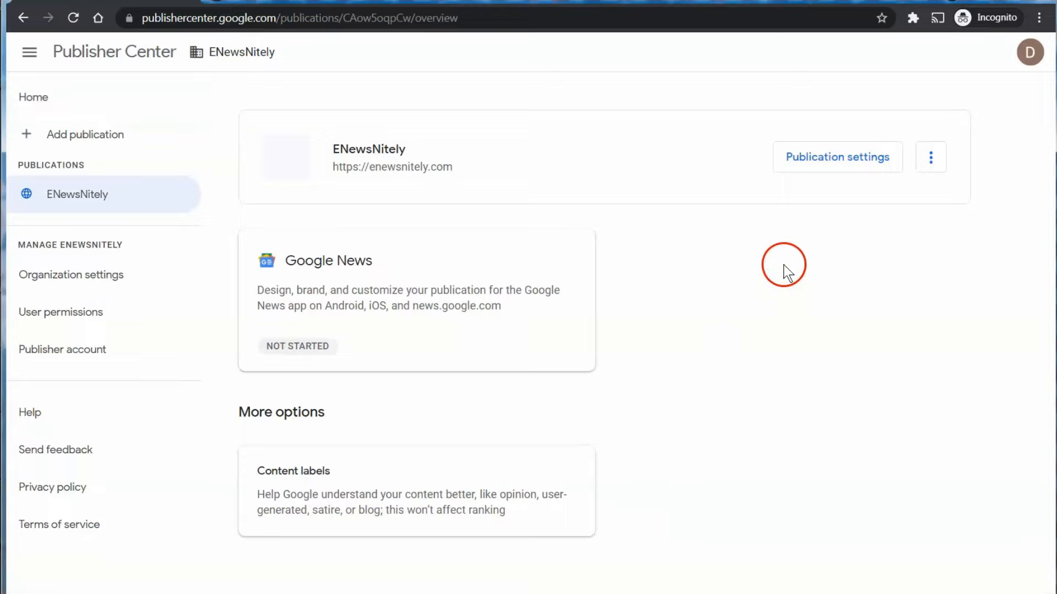
Set English as ENewsNitely's primary language in publication settings.
click(807, 161)
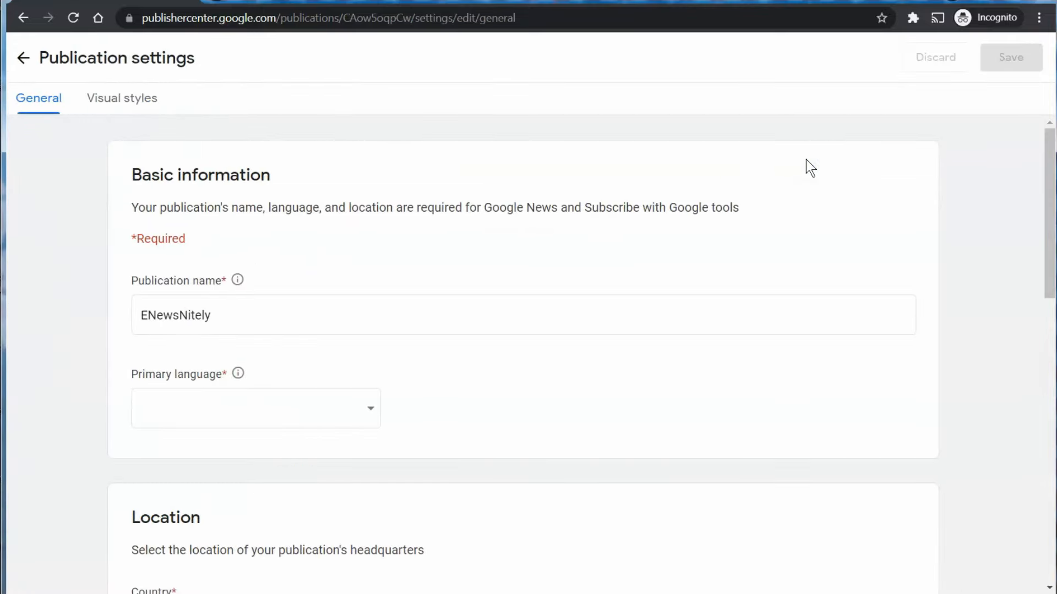
click(717, 263)
click(370, 408)
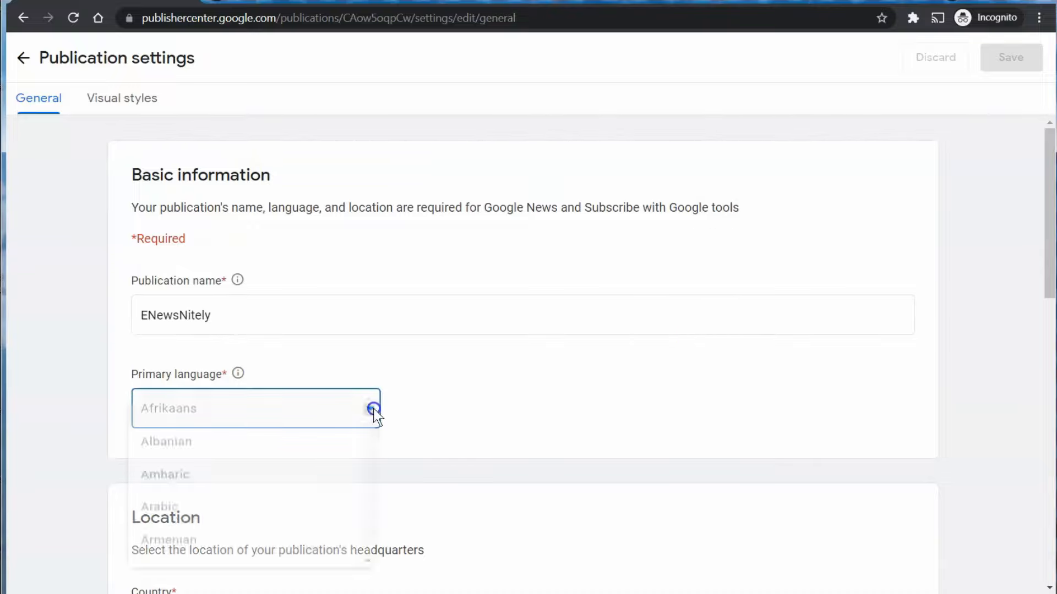
scroll(264, 525, down, 5)
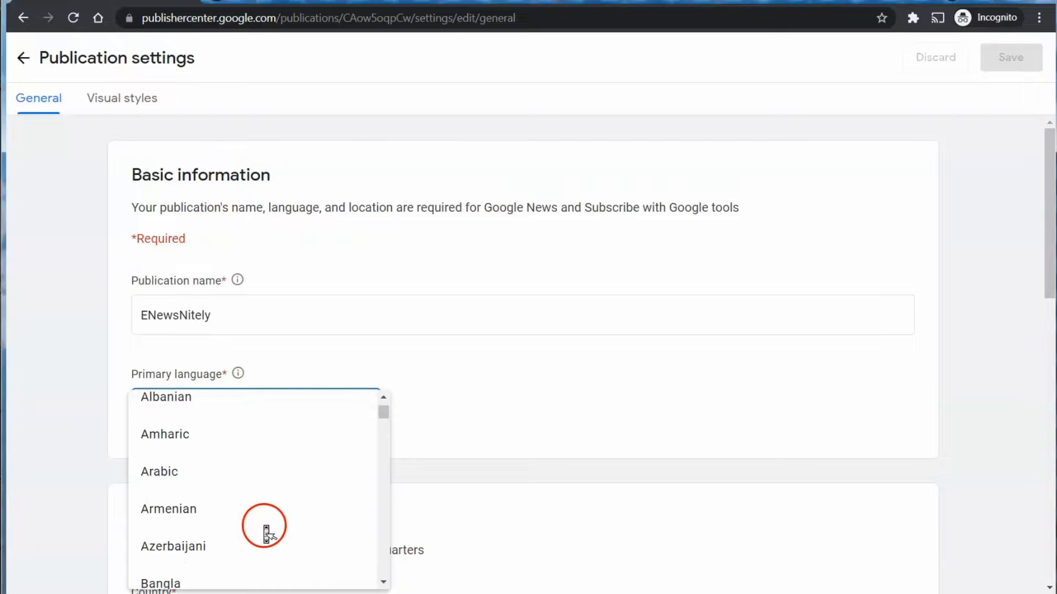
scroll(265, 530, down, 5)
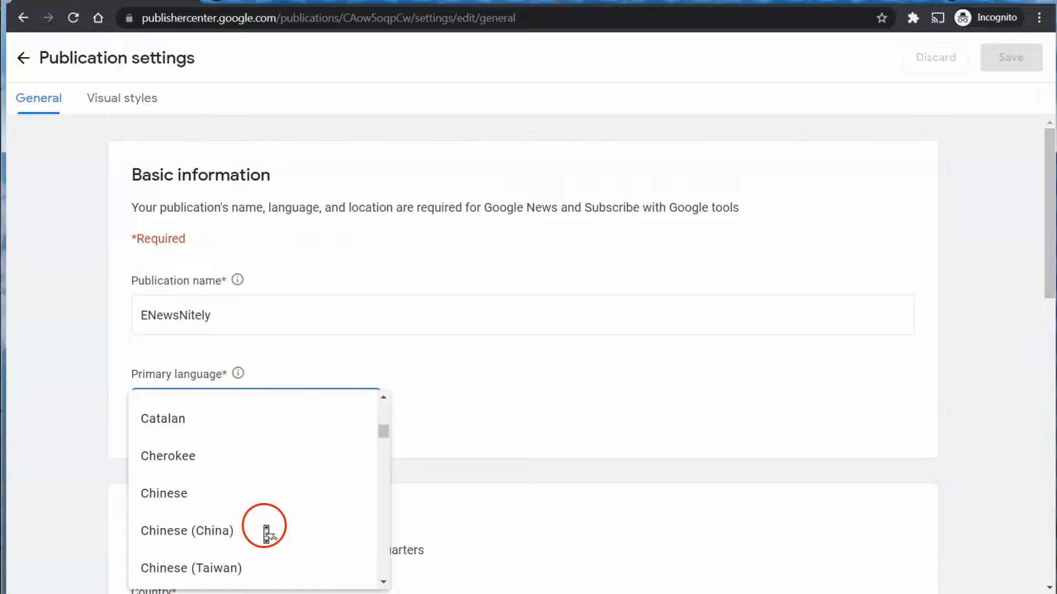
scroll(265, 526, down, 3)
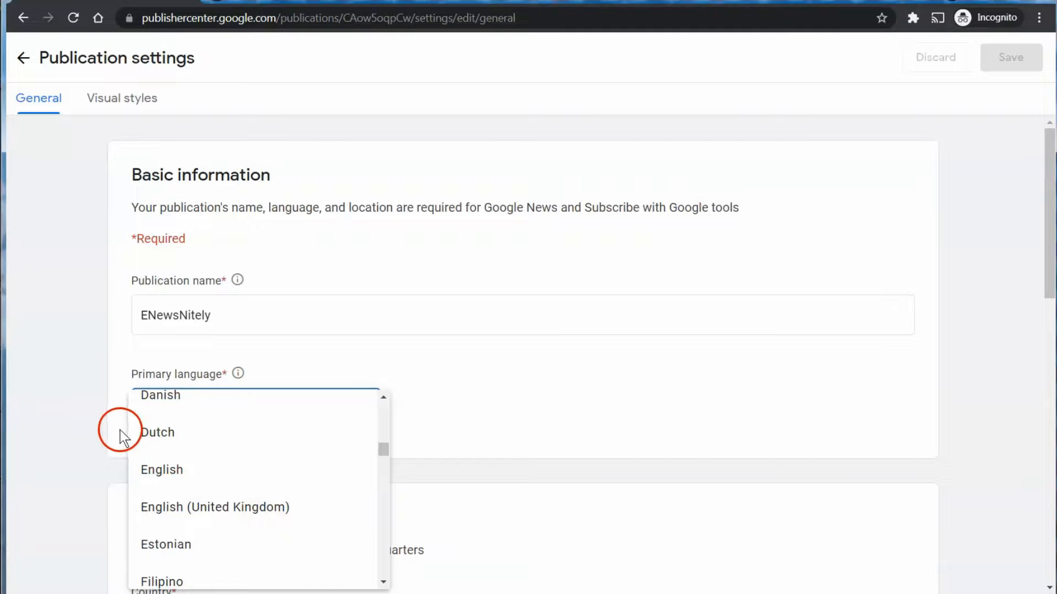
click(156, 465)
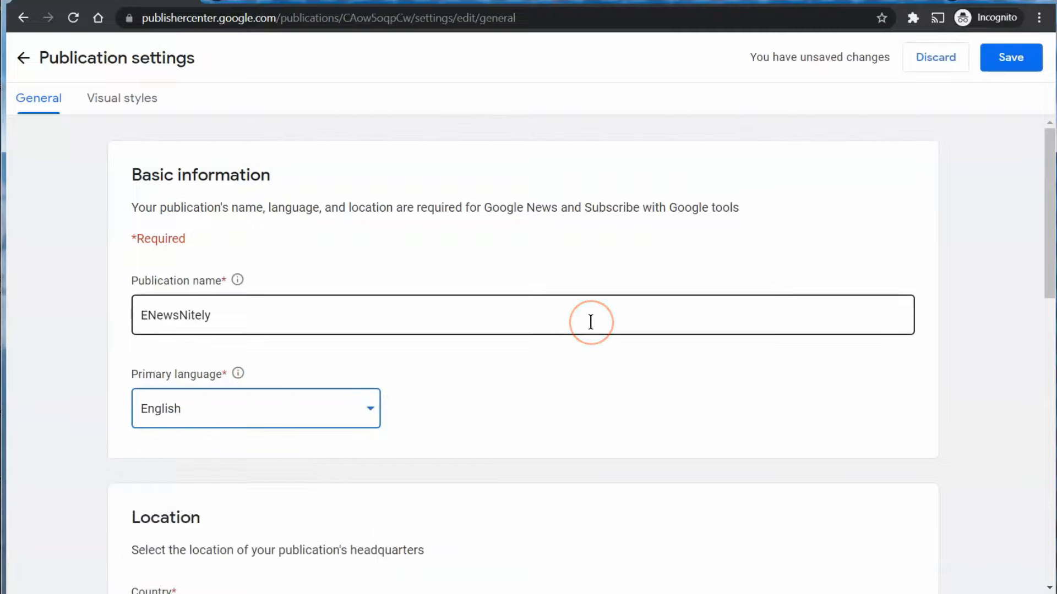
scroll(594, 330, down, 2)
scroll(594, 331, down, 1)
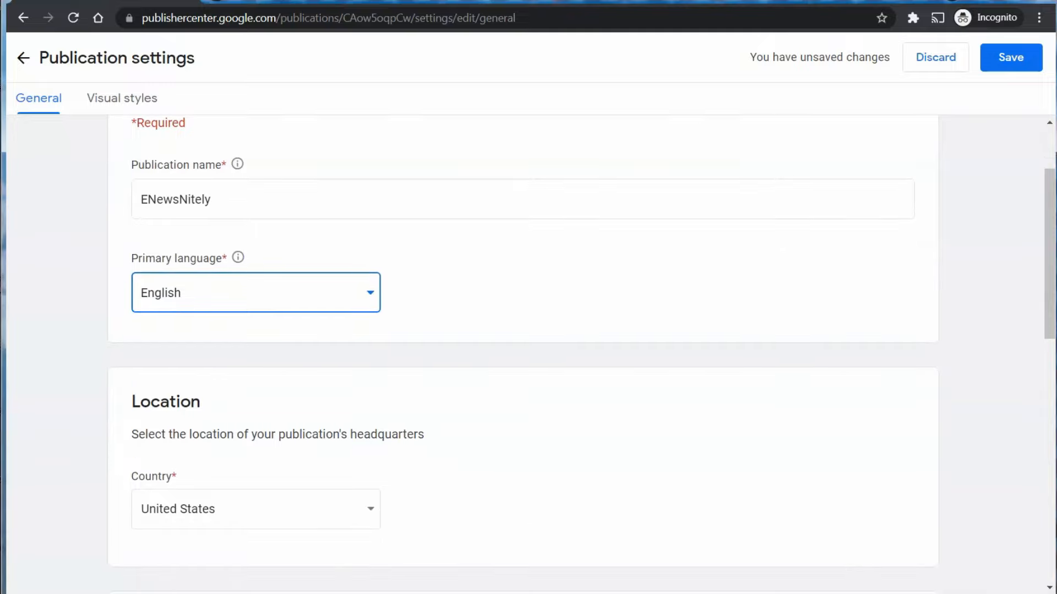
scroll(590, 323, down, 1)
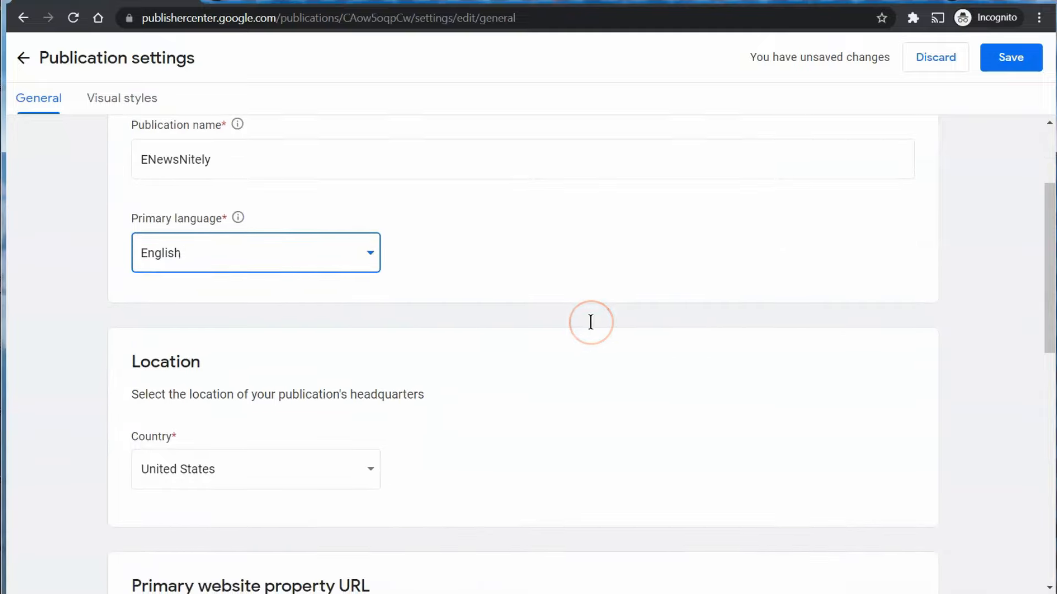
scroll(590, 322, down, 6)
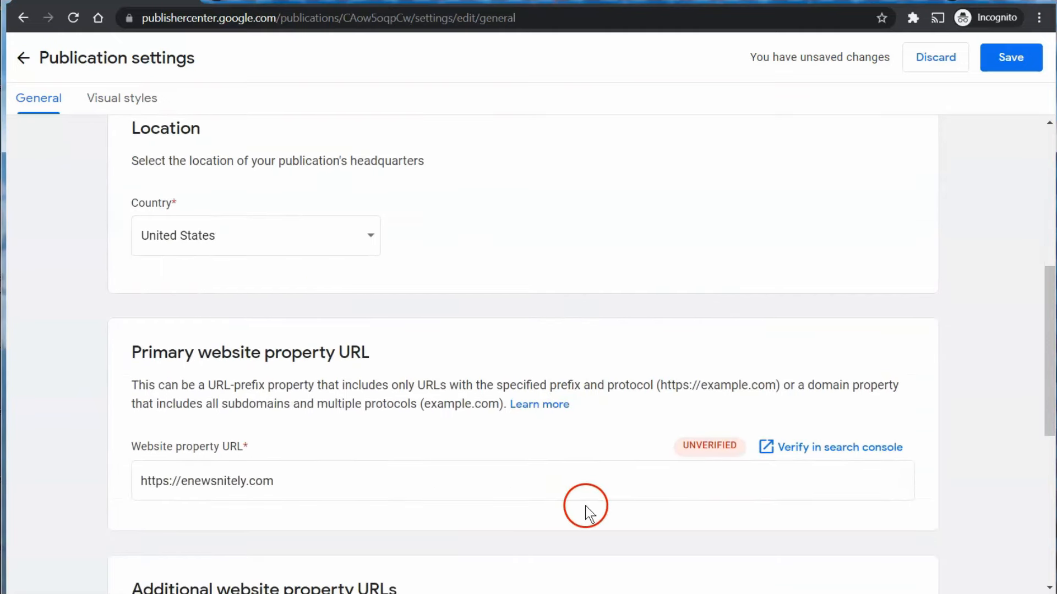
scroll(586, 509, down, 1)
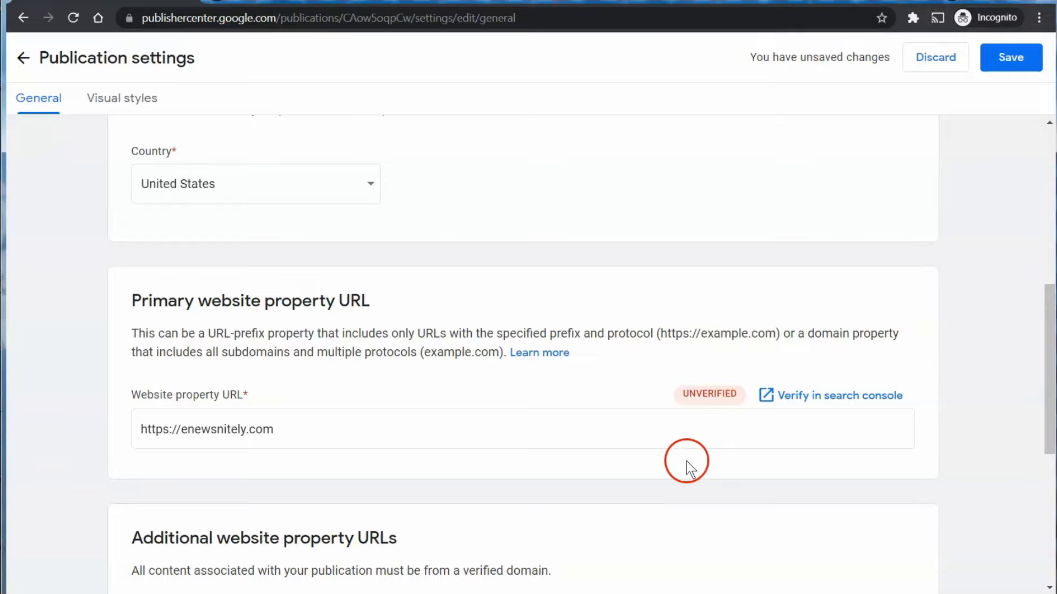
click(803, 398)
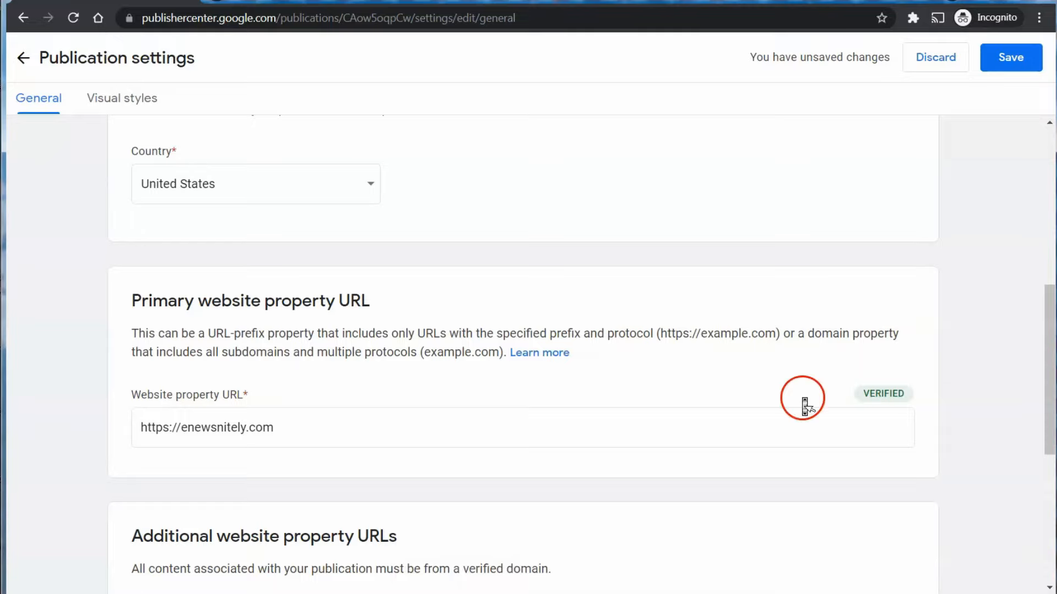
scroll(804, 406, down, 5)
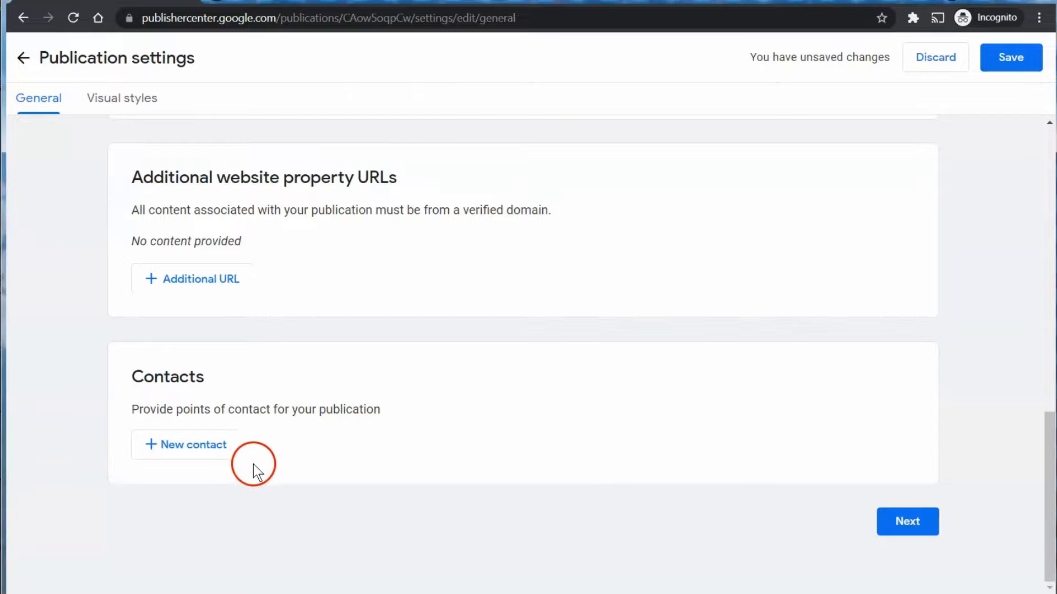
click(214, 449)
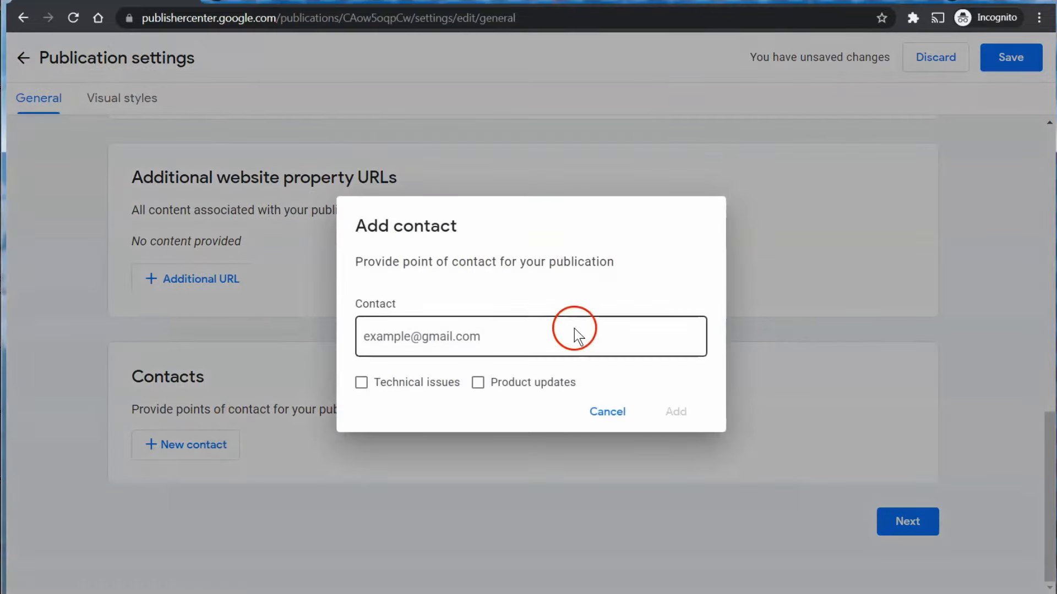
Add the contact's e-mail, subscribed to Technical issues and Product updates.
click(574, 333)
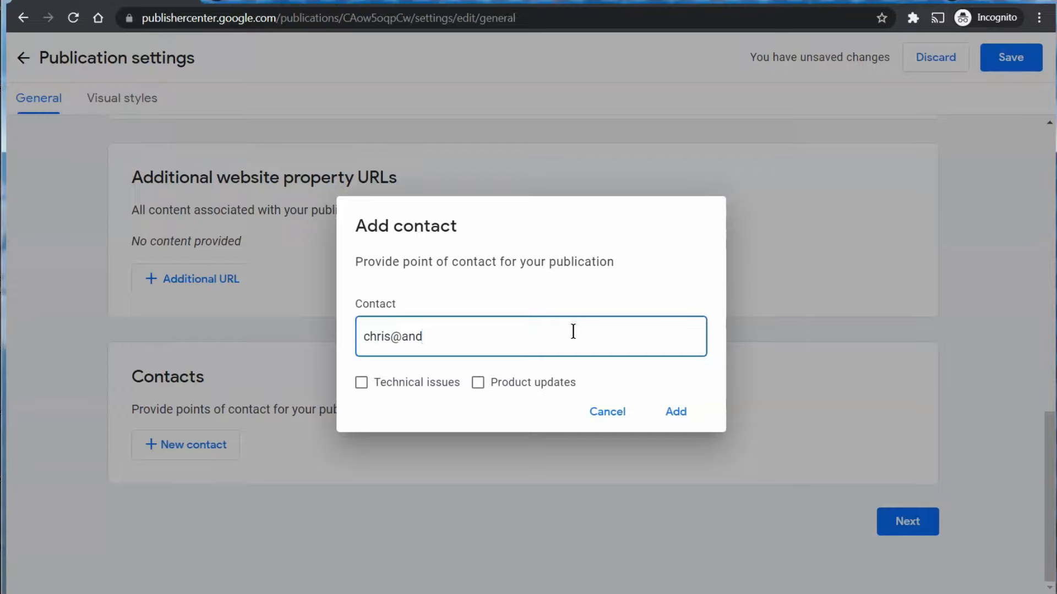
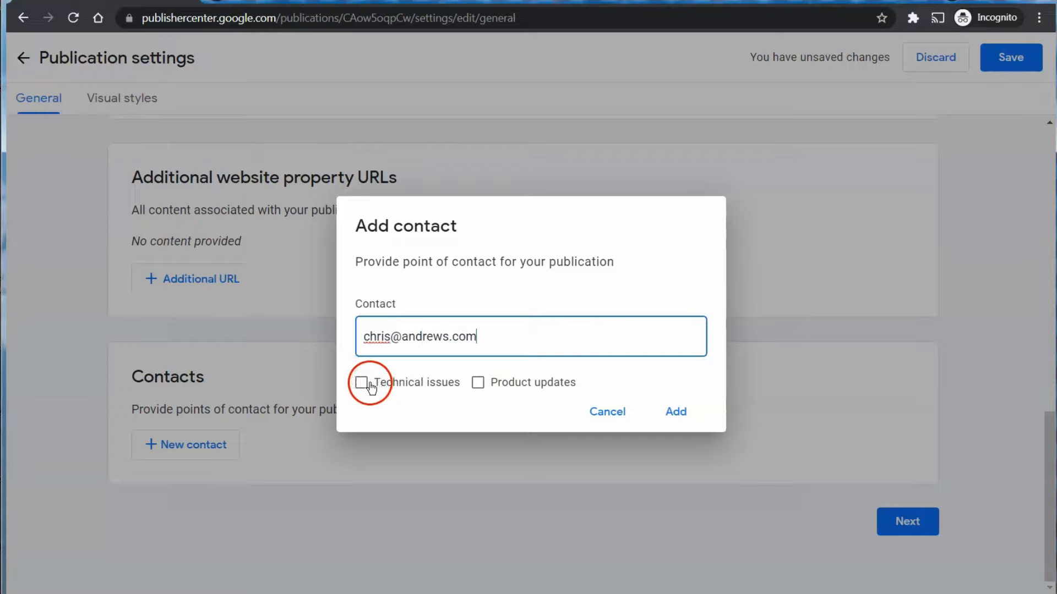
click(370, 387)
click(478, 387)
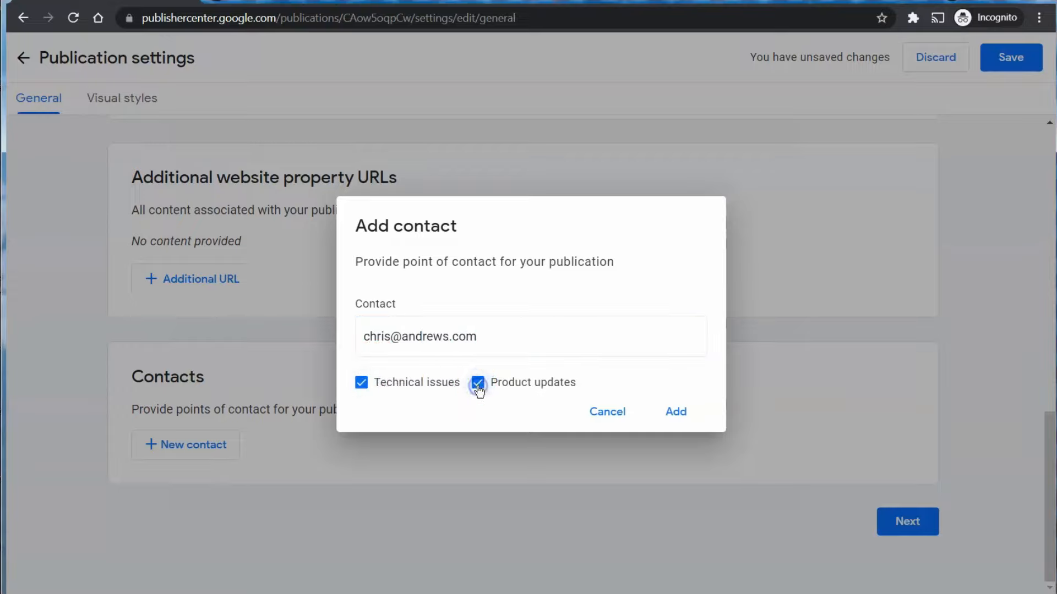
click(680, 412)
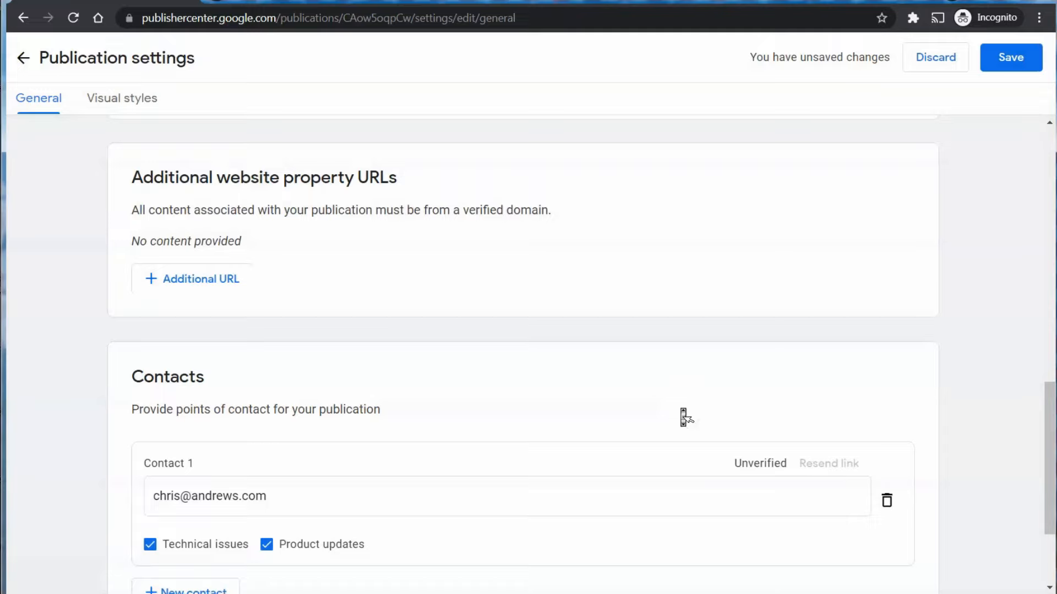
scroll(683, 417, down, 3)
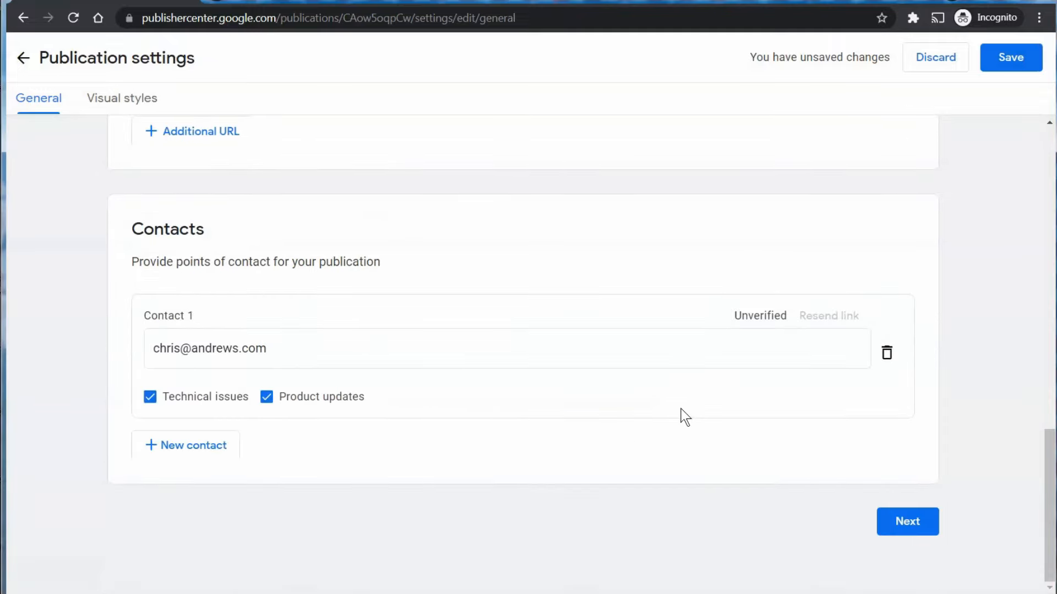
On Visual styles, upload enn-1000.png as the square logo.
click(883, 523)
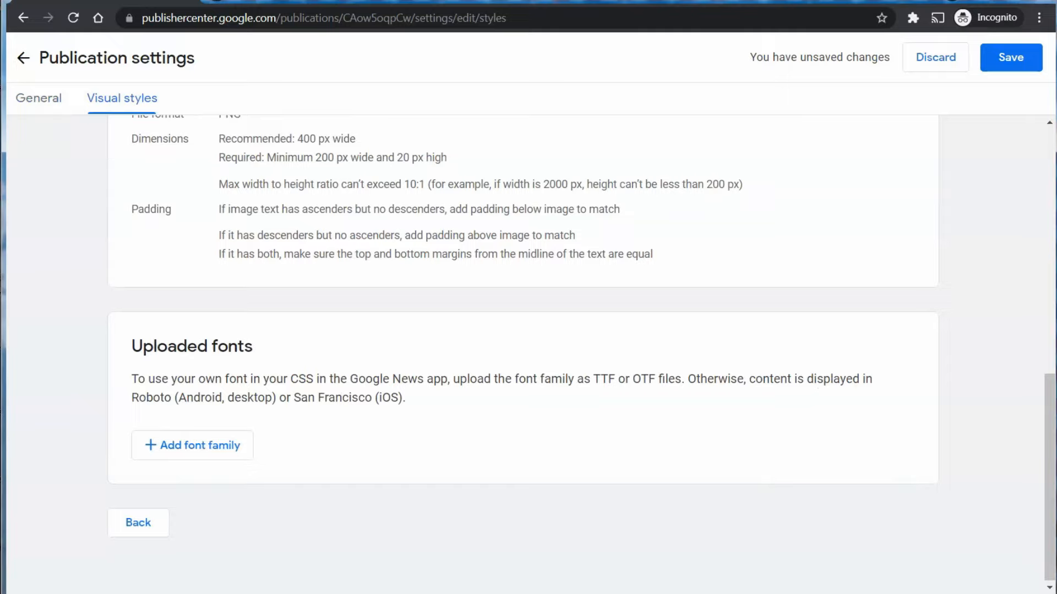
scroll(833, 387, up, 10)
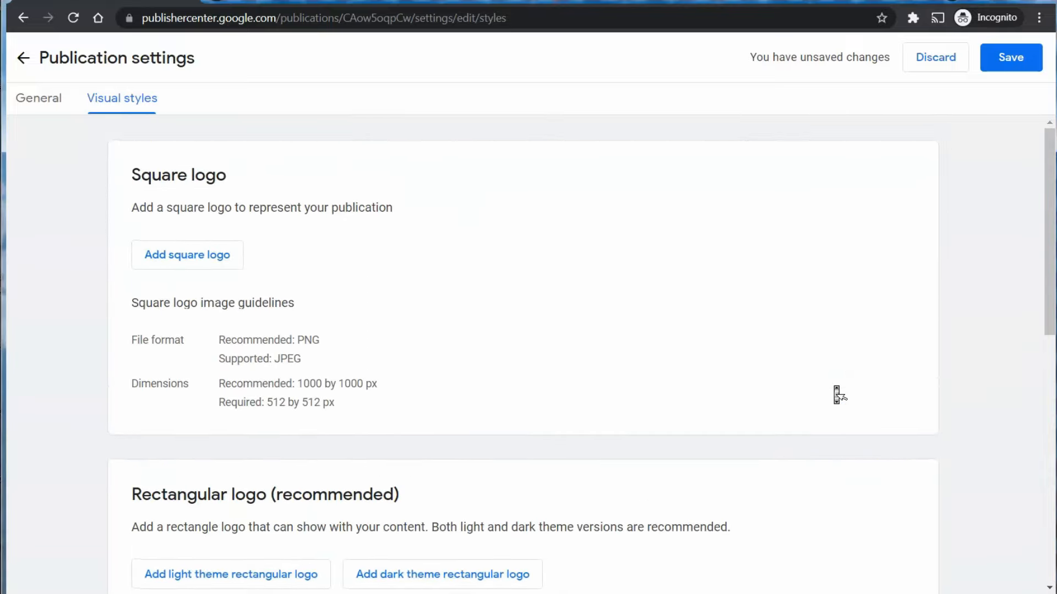
click(150, 197)
click(170, 252)
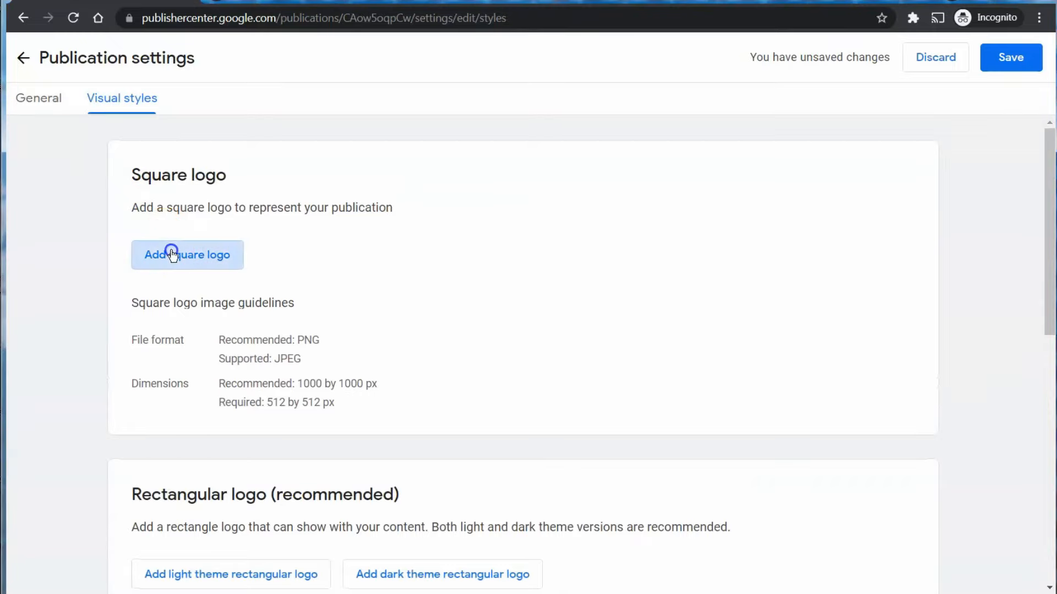
click(353, 114)
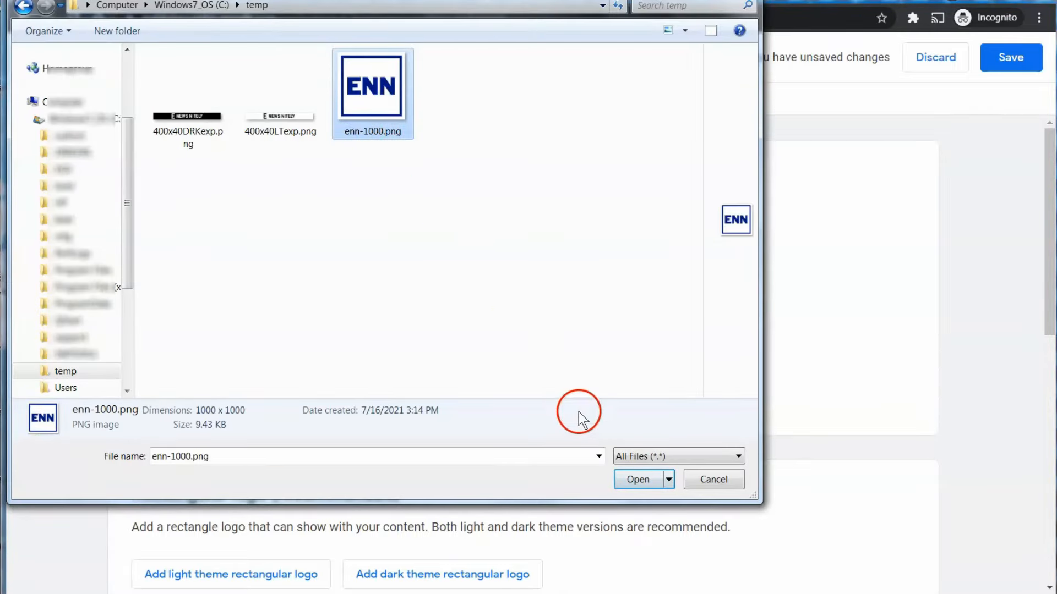
click(623, 474)
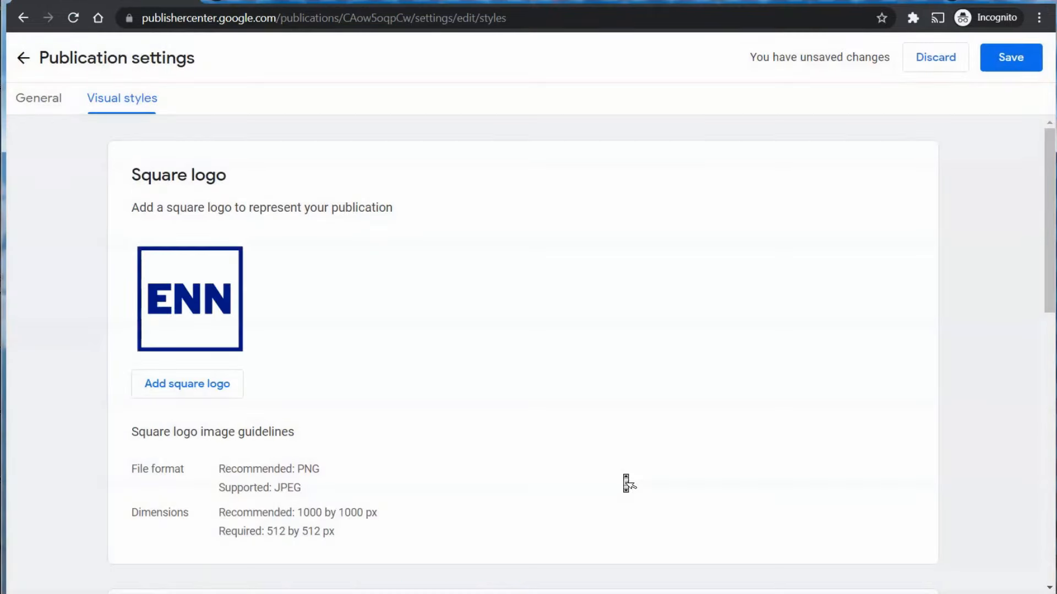
click(623, 475)
scroll(626, 482, down, 4)
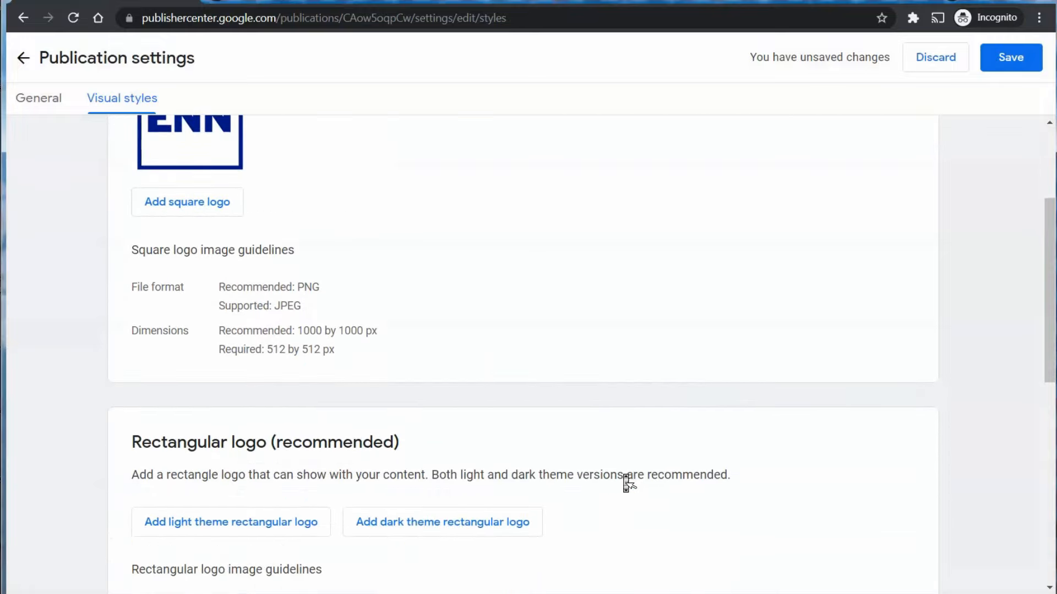
scroll(627, 482, down, 2)
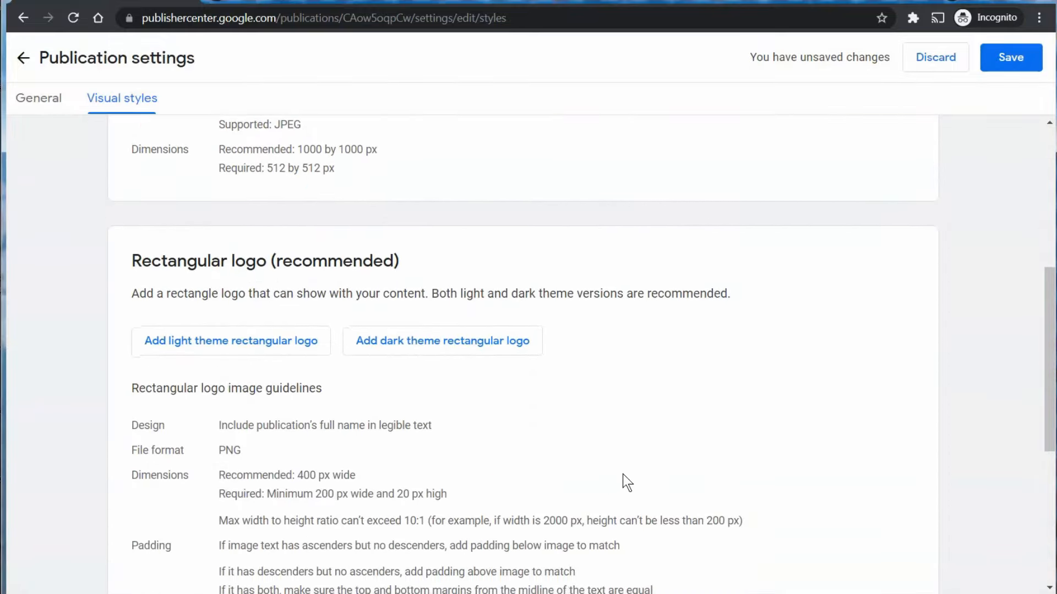
Upload 400x40LTexp.png as the light theme rectangular logo.
click(291, 352)
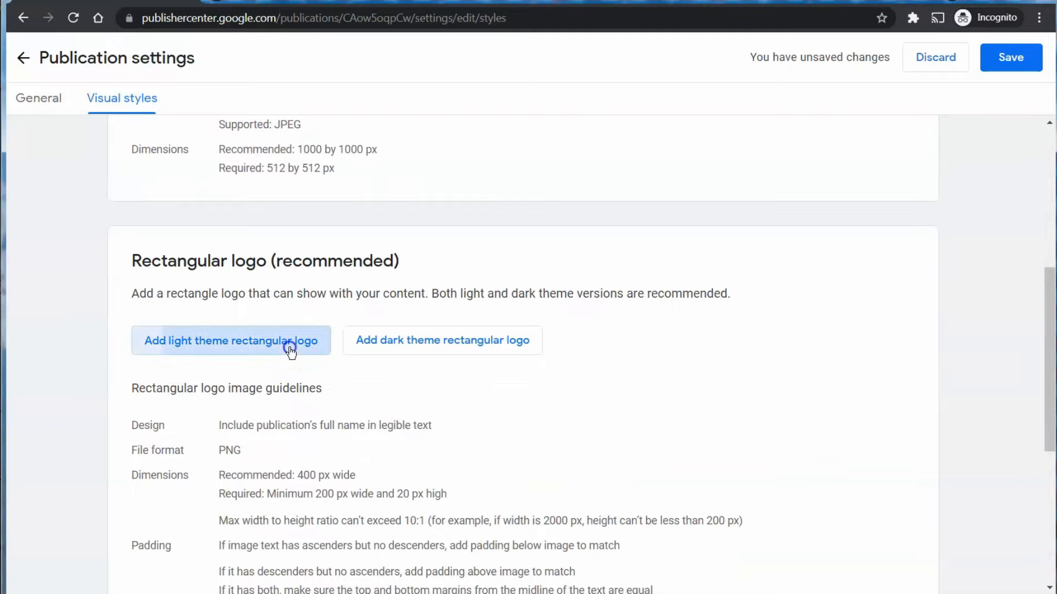
click(276, 127)
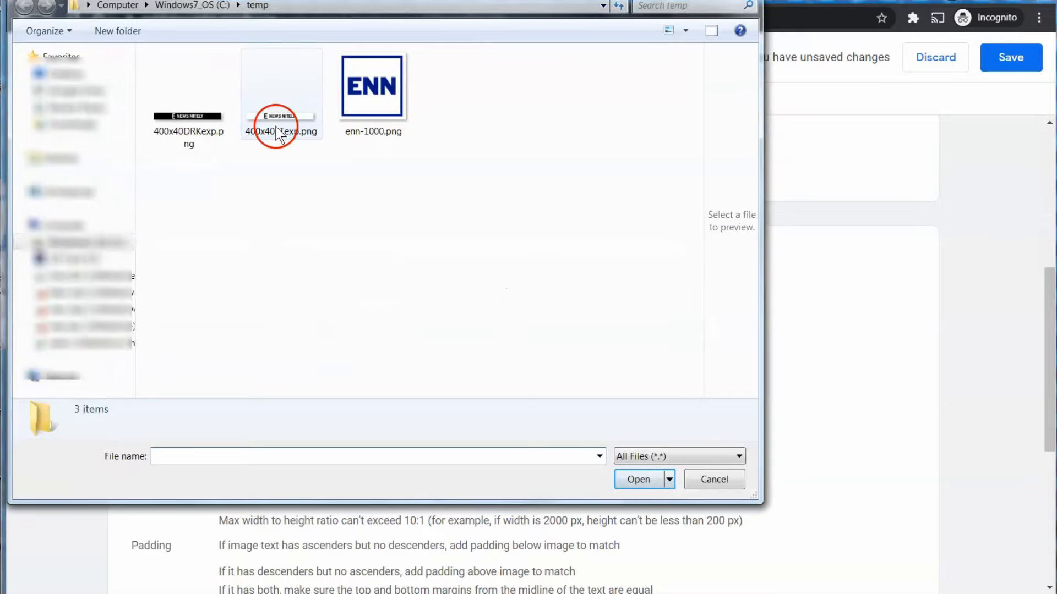
double_click(275, 124)
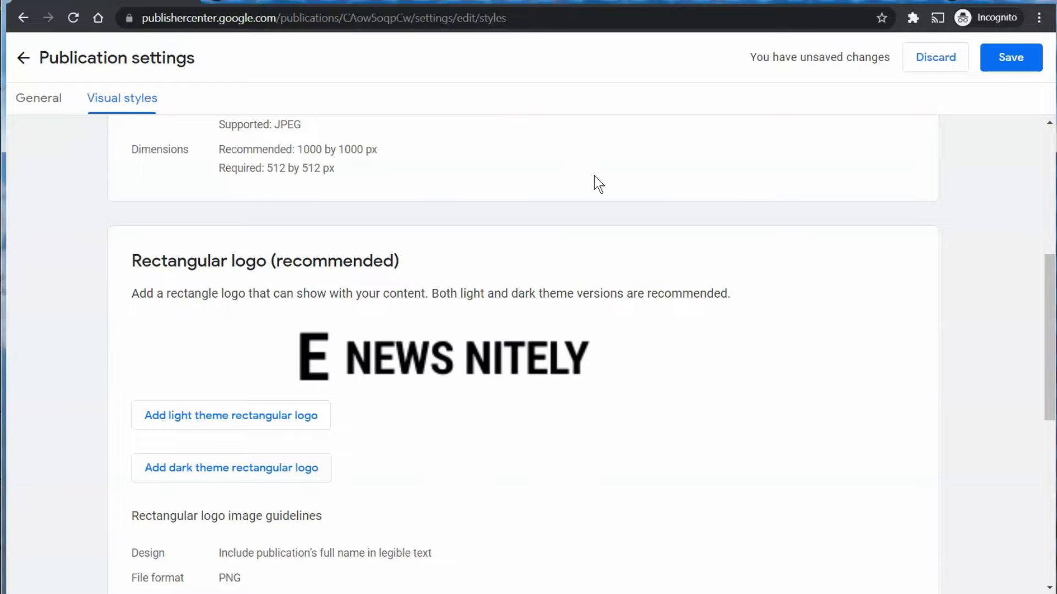
Upload 400x40DRKexp.png as the dark theme rectangular logo.
click(309, 469)
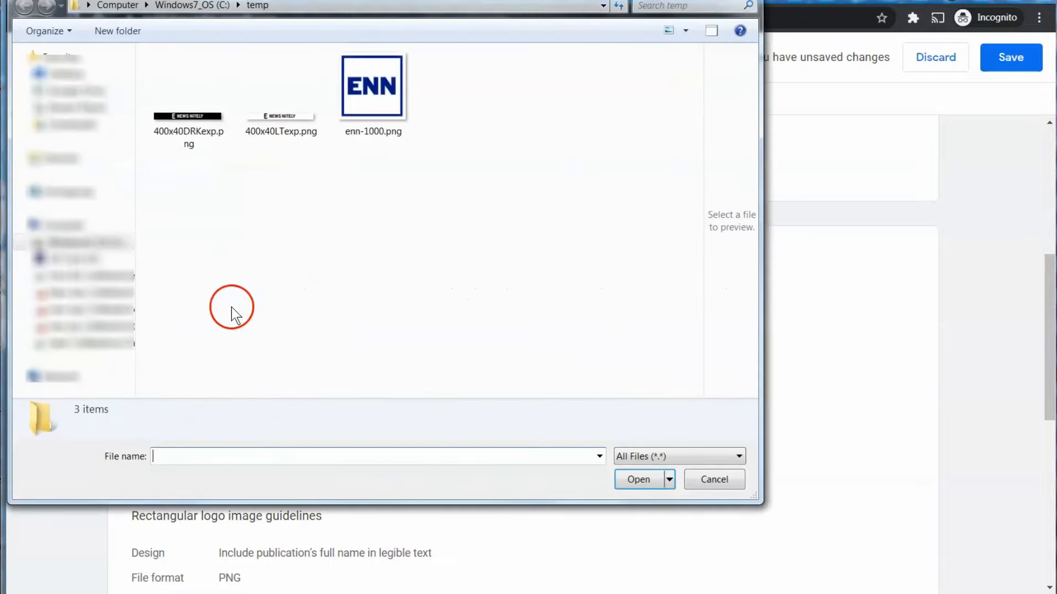
click(171, 124)
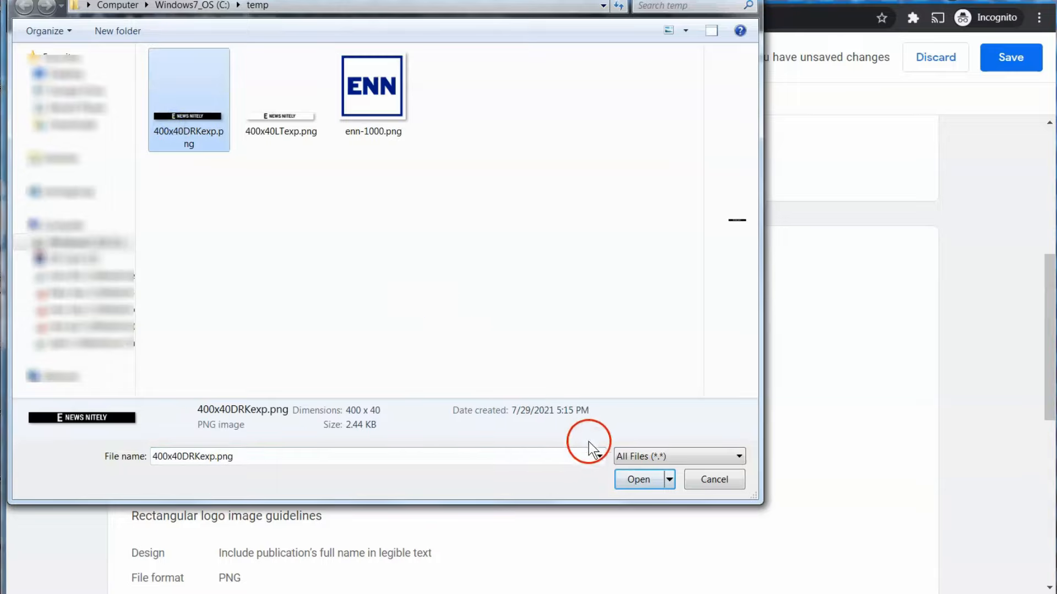
click(622, 475)
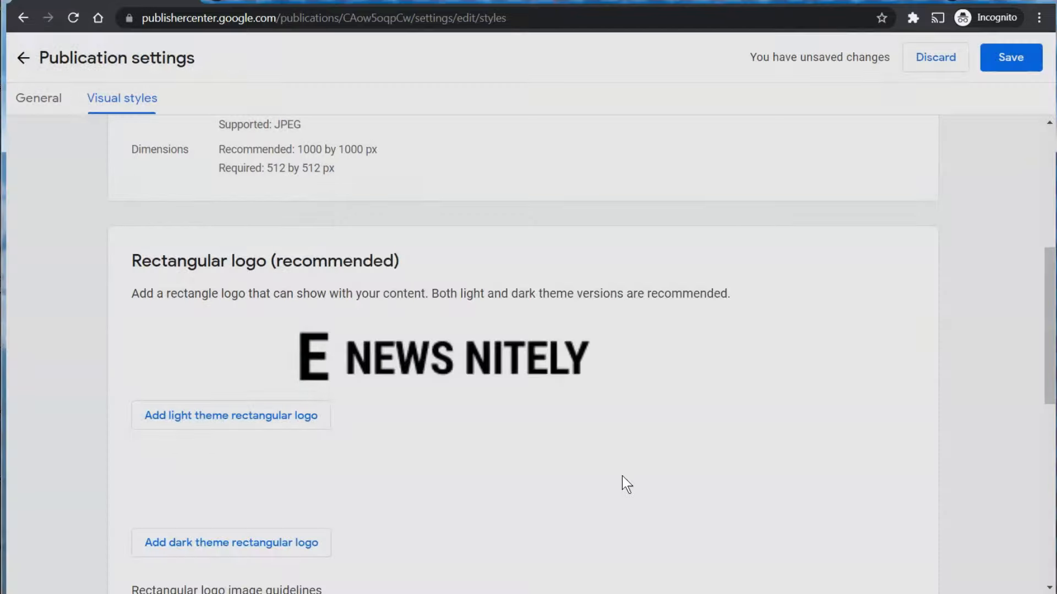
scroll(752, 346, down, 3)
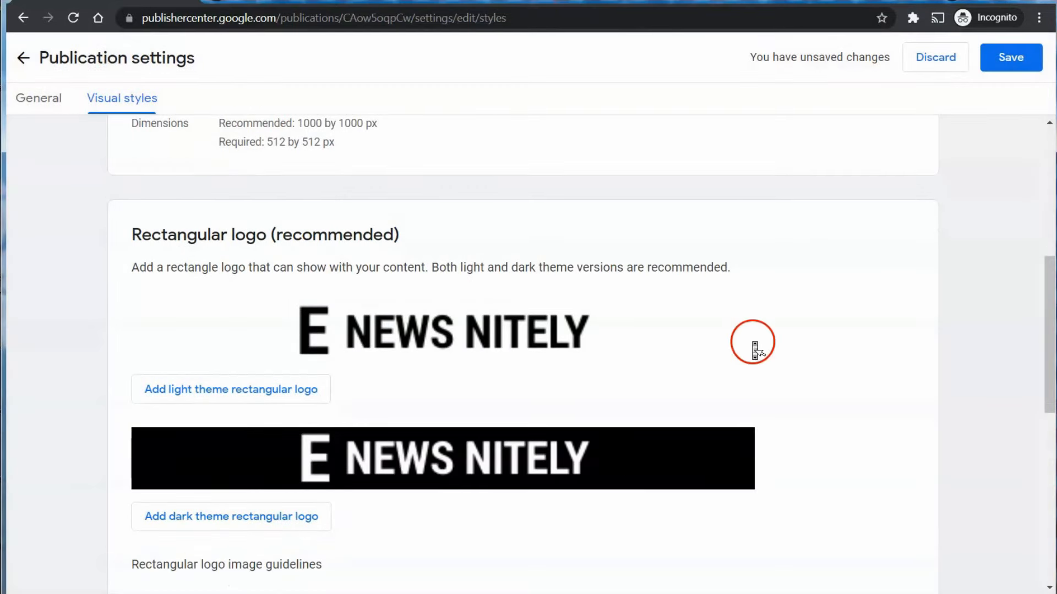
scroll(754, 347, down, 5)
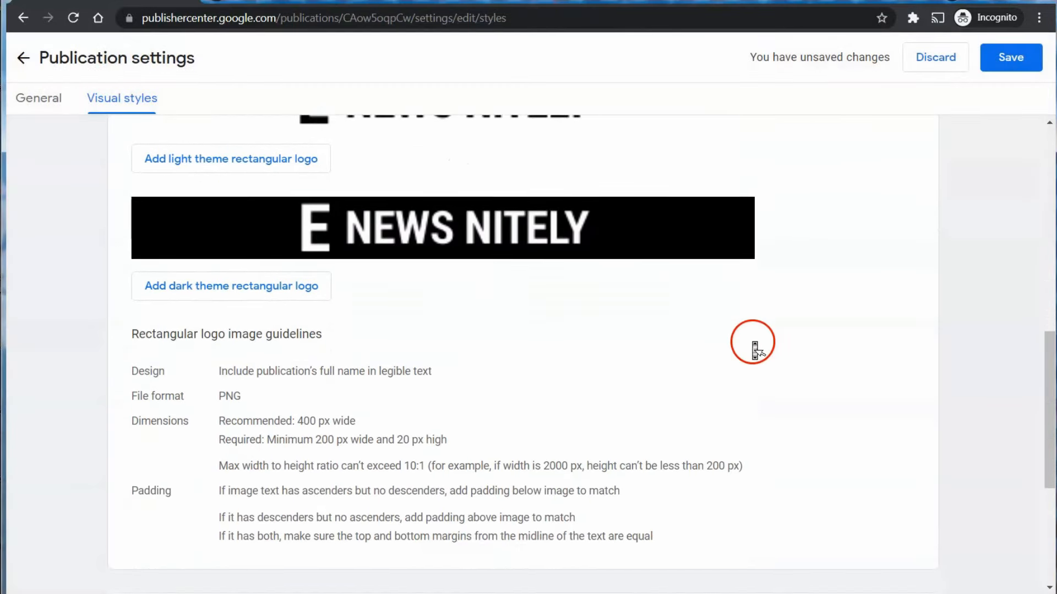
scroll(755, 350, down, 1)
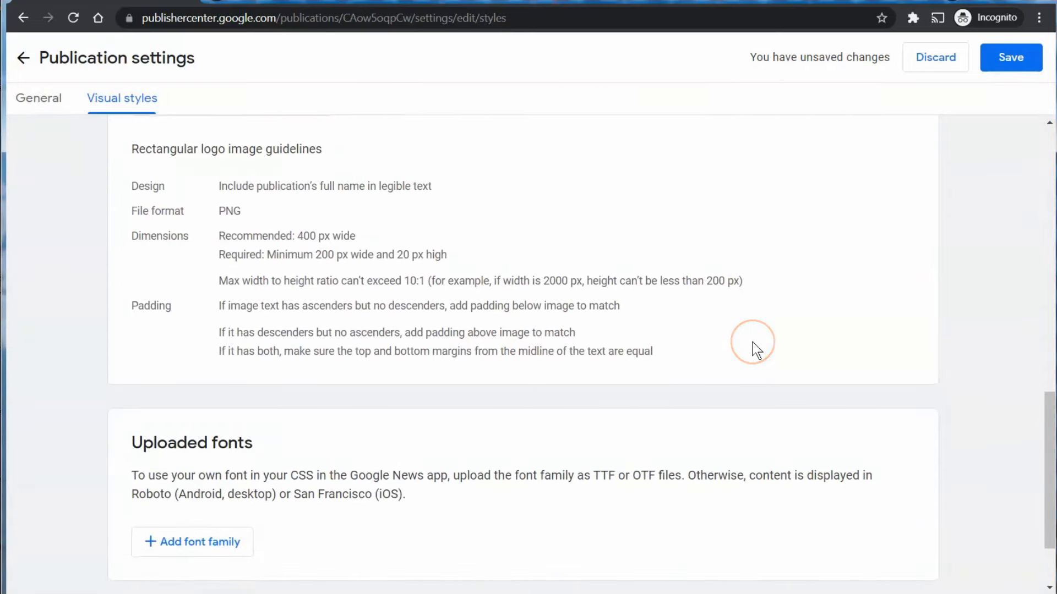
scroll(753, 345, down, 3)
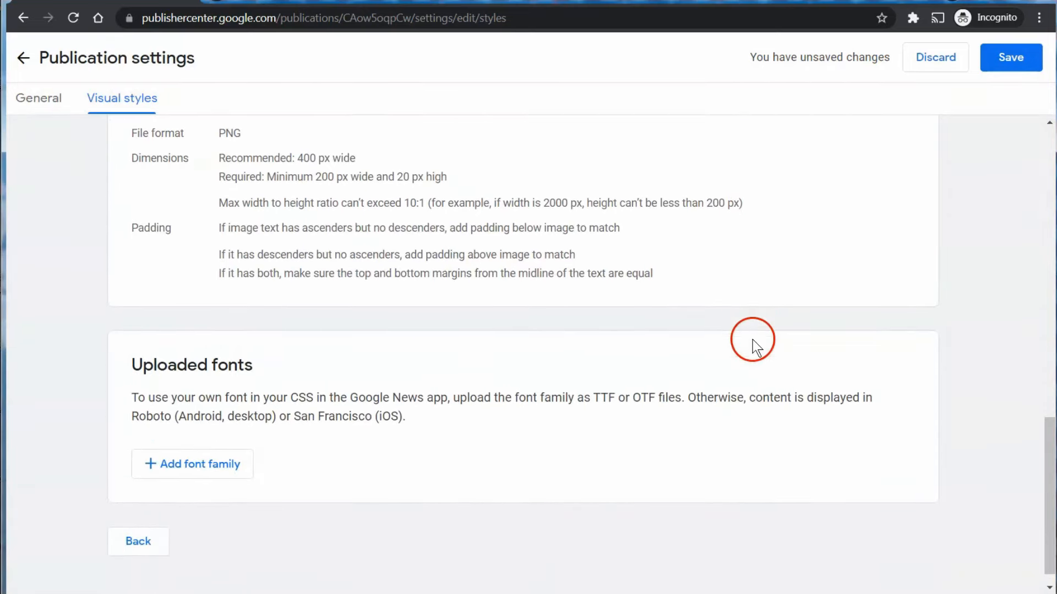
scroll(753, 344, down, 1)
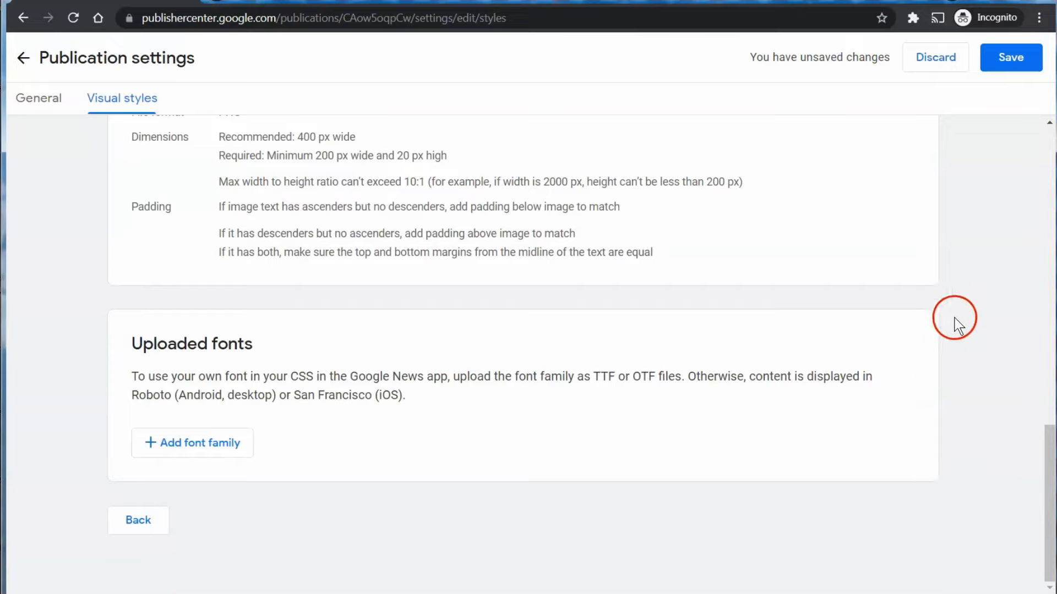
Save the publication settings, then open Google News settings for editing on the General tab.
click(1002, 60)
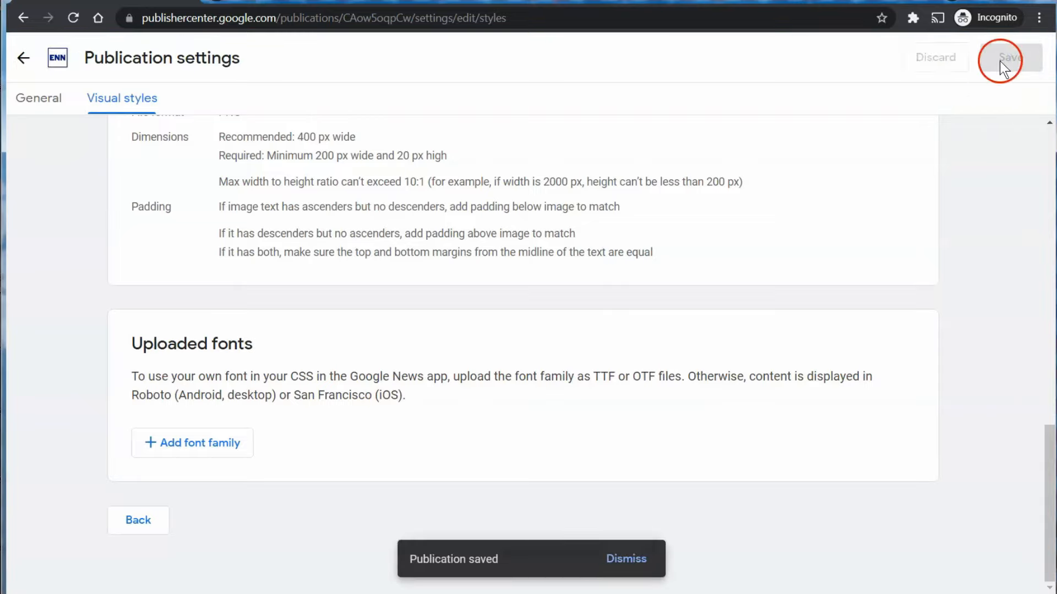
click(23, 57)
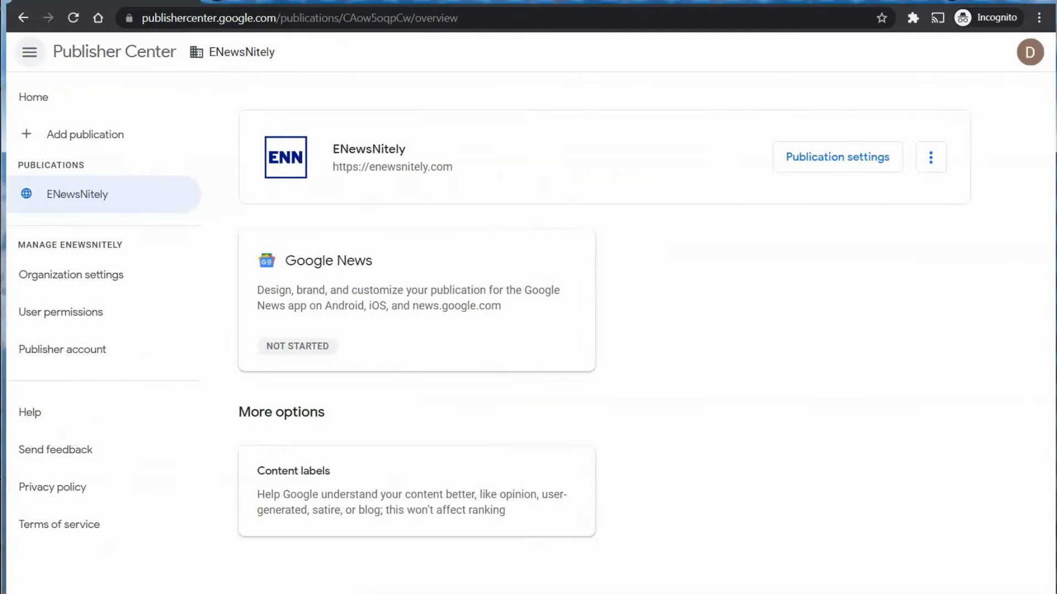
click(286, 252)
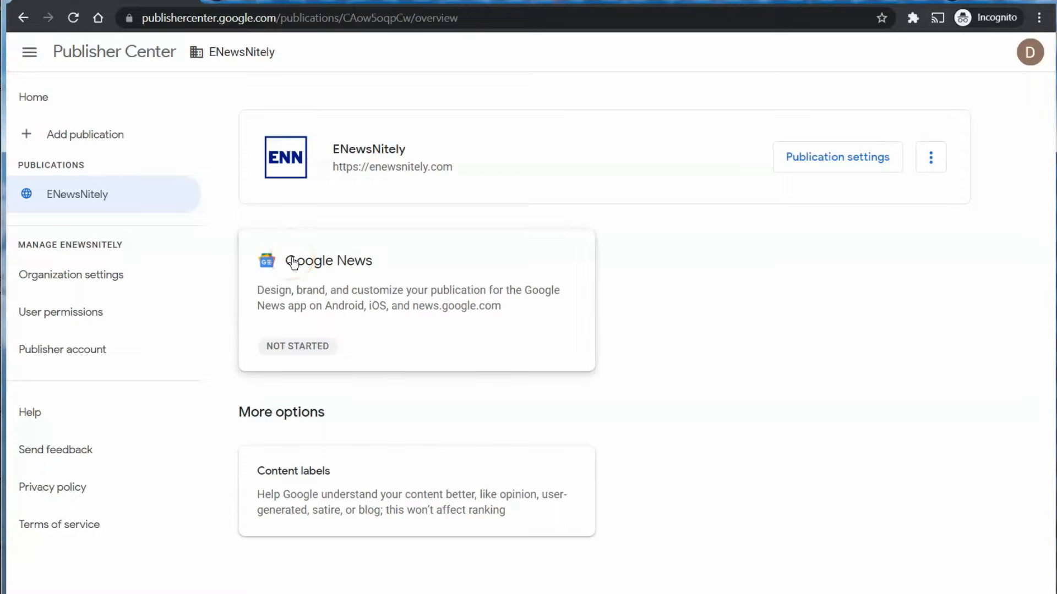
click(294, 263)
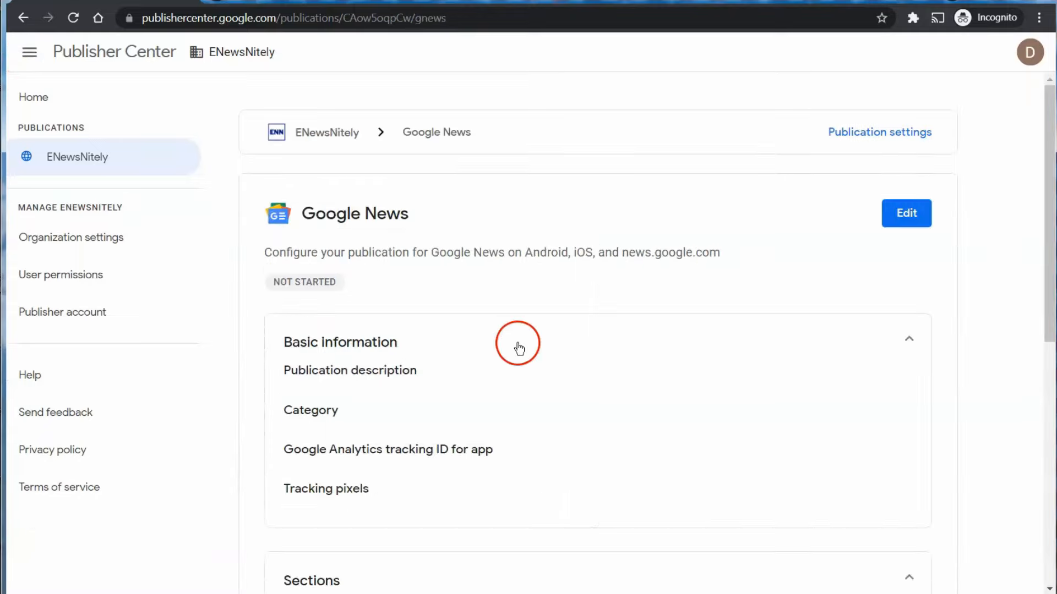
scroll(517, 344, down, 2)
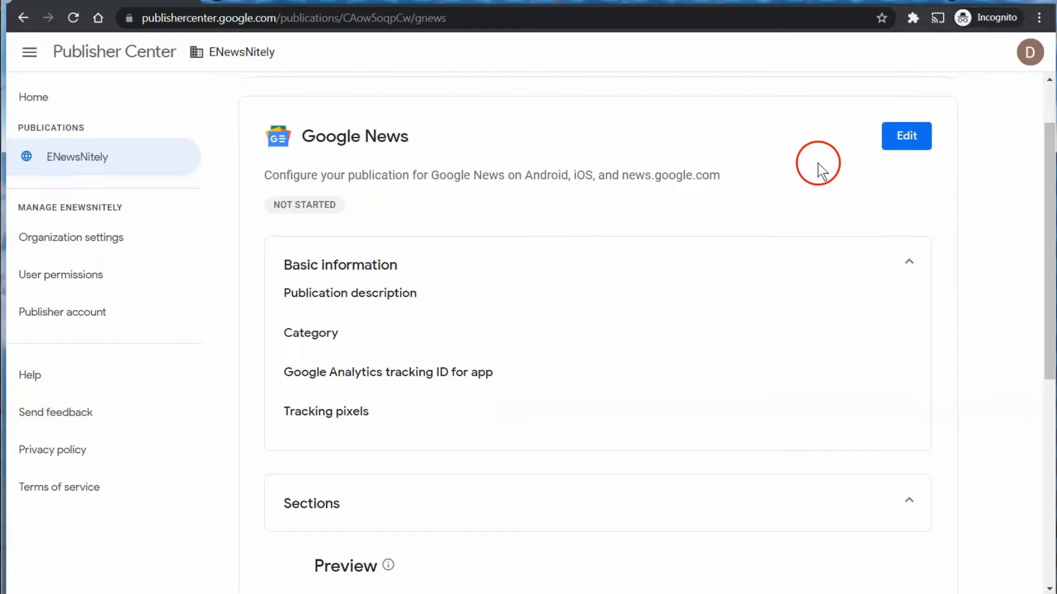
click(897, 142)
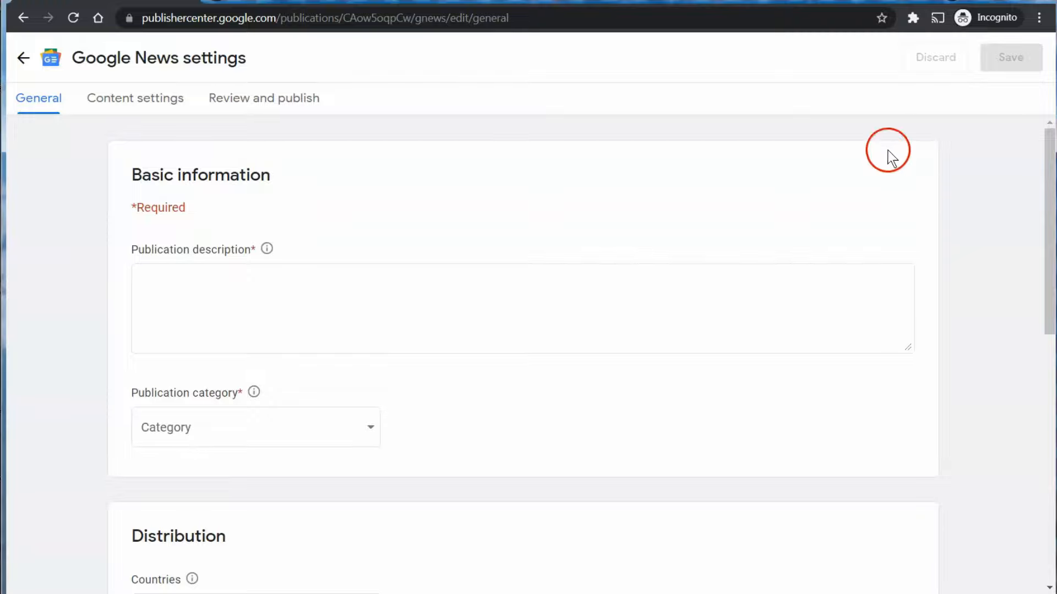
click(678, 284)
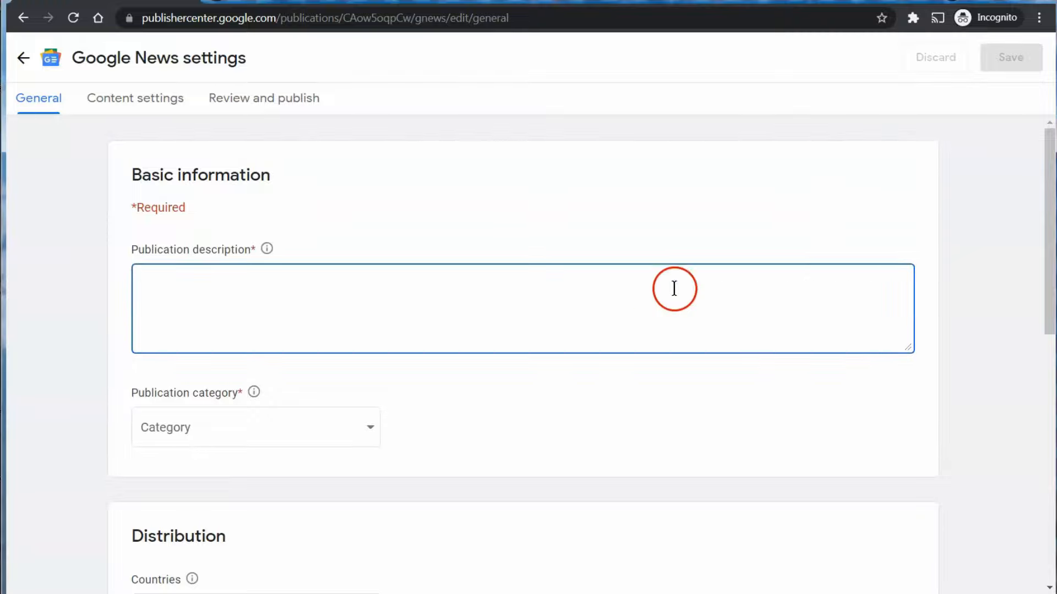
Paste the prepared entertainment-news description from NoteTab into Publication description.
key(alt+Tab)
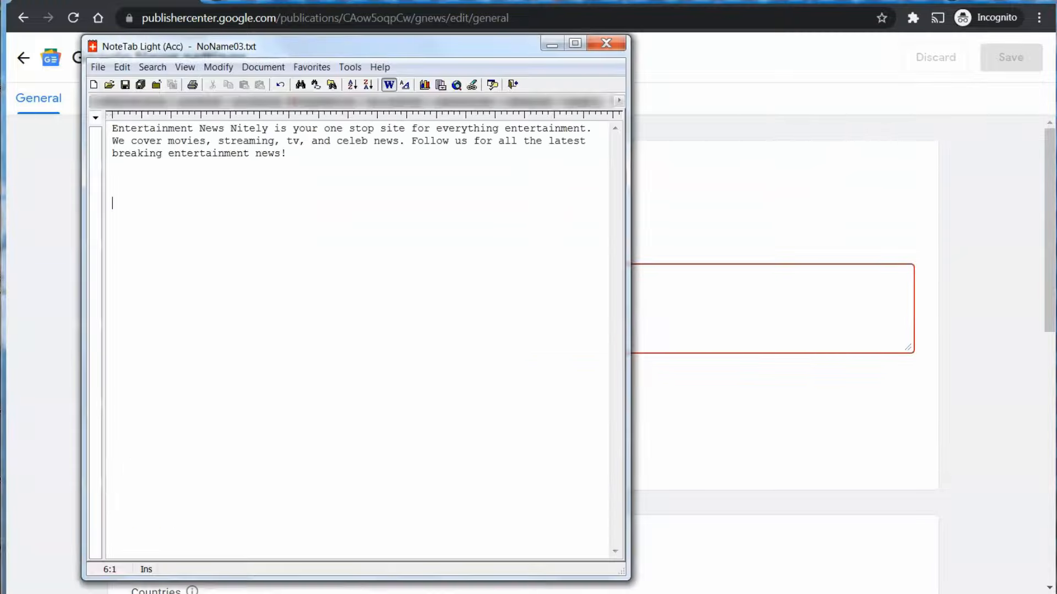
drag(280, 164, 102, 131)
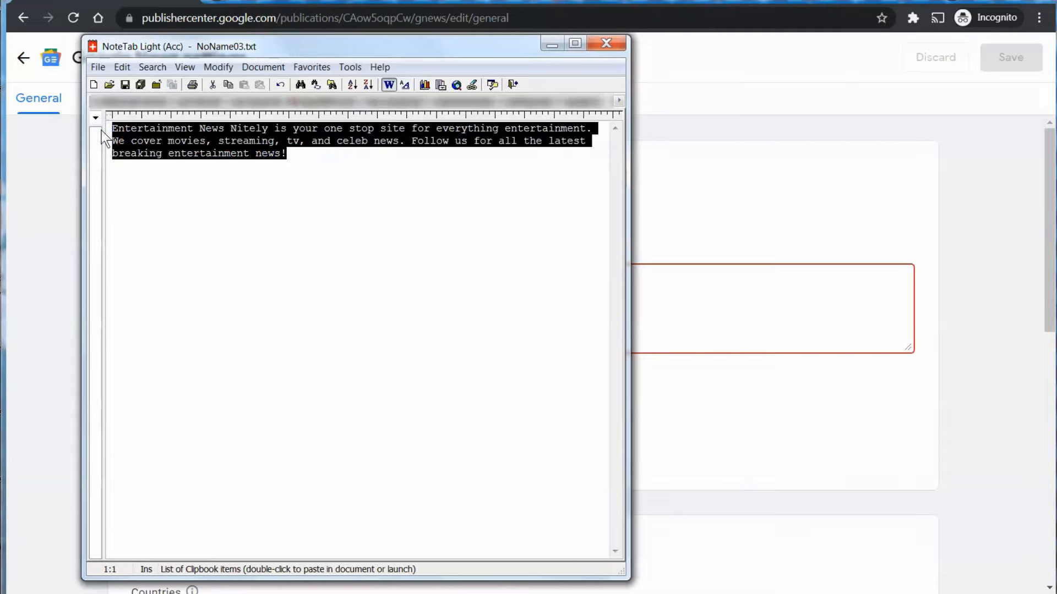
key(ctrl+c)
click(22, 167)
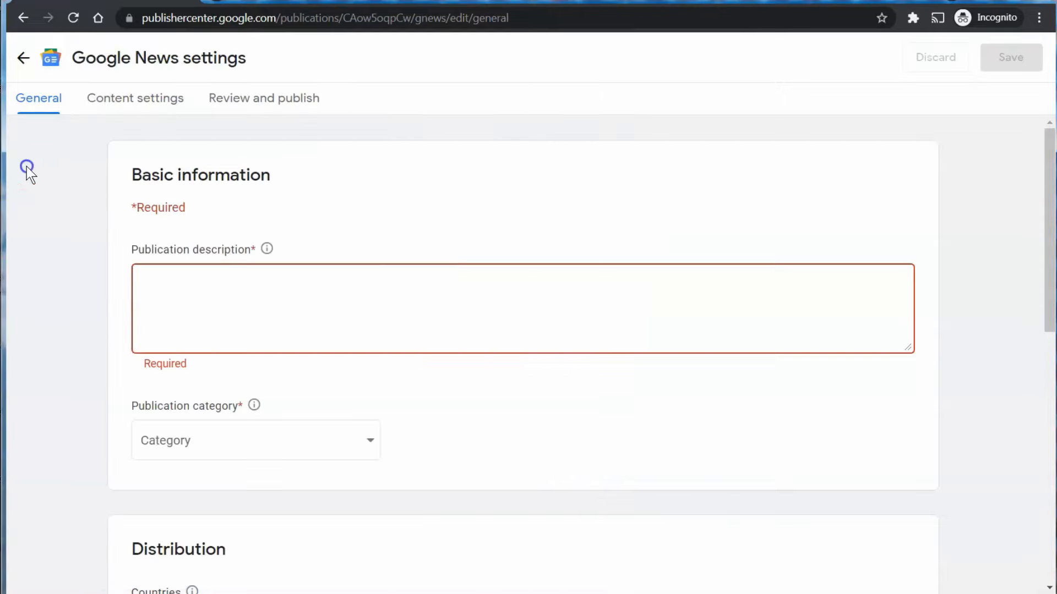
key(ctrl+v)
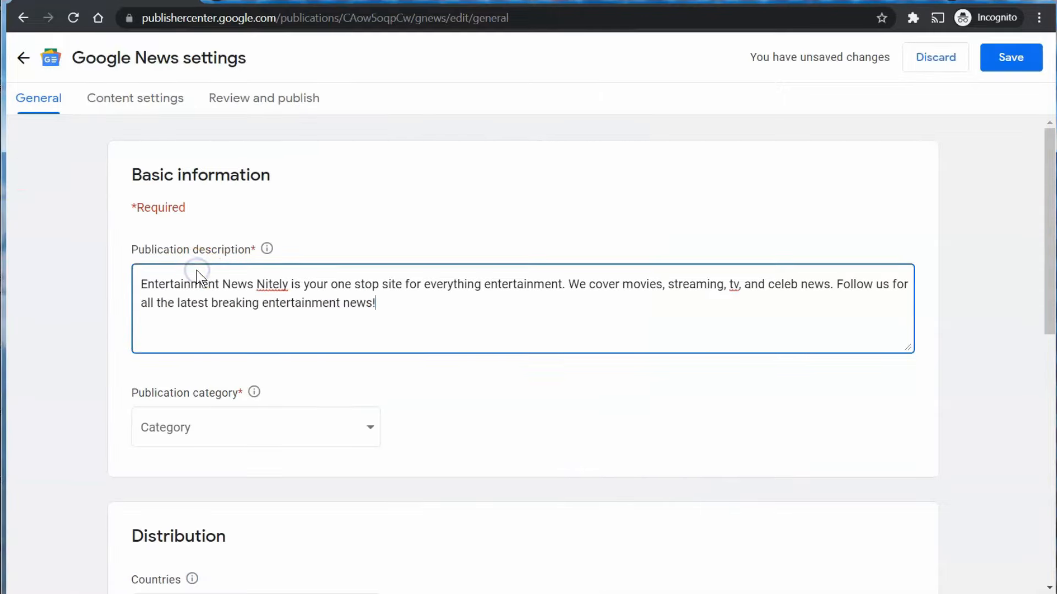
Set the publication category to Entertainment.
scroll(685, 439, down, 2)
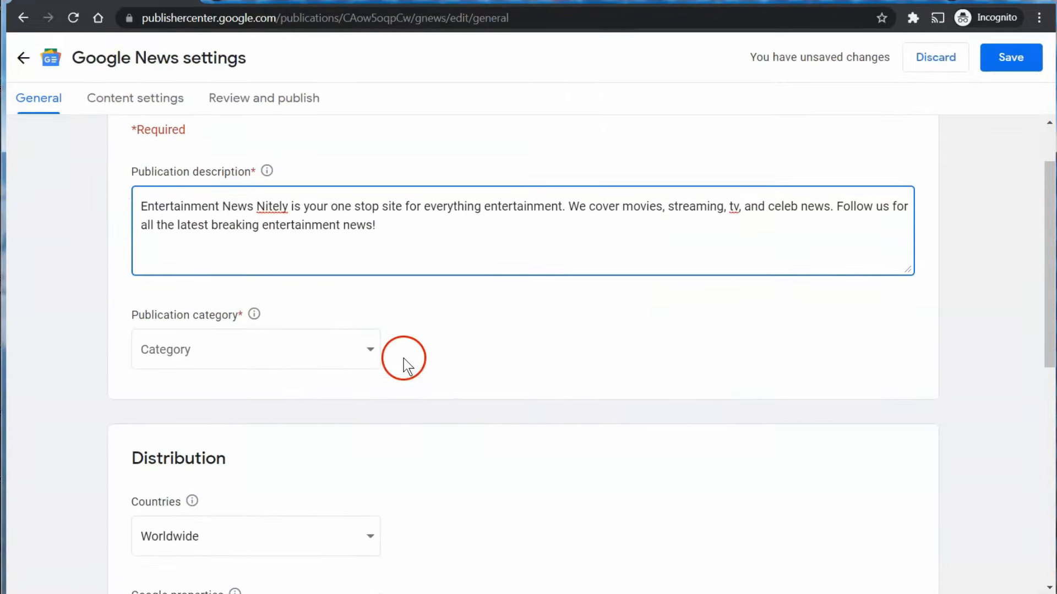
click(370, 349)
scroll(331, 396, down, 1)
scroll(324, 396, down, 3)
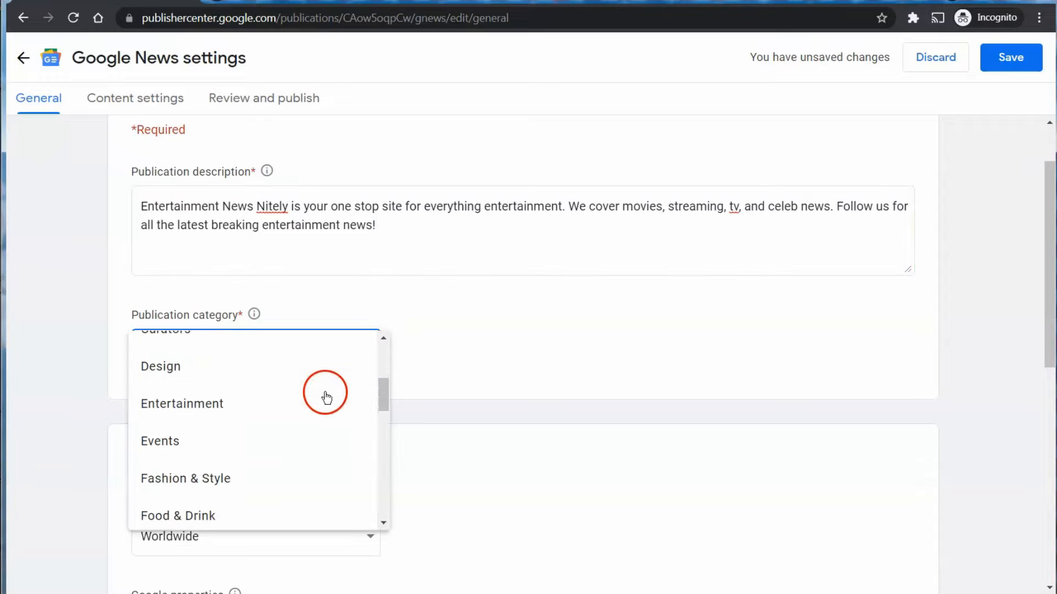
click(247, 405)
click(374, 347)
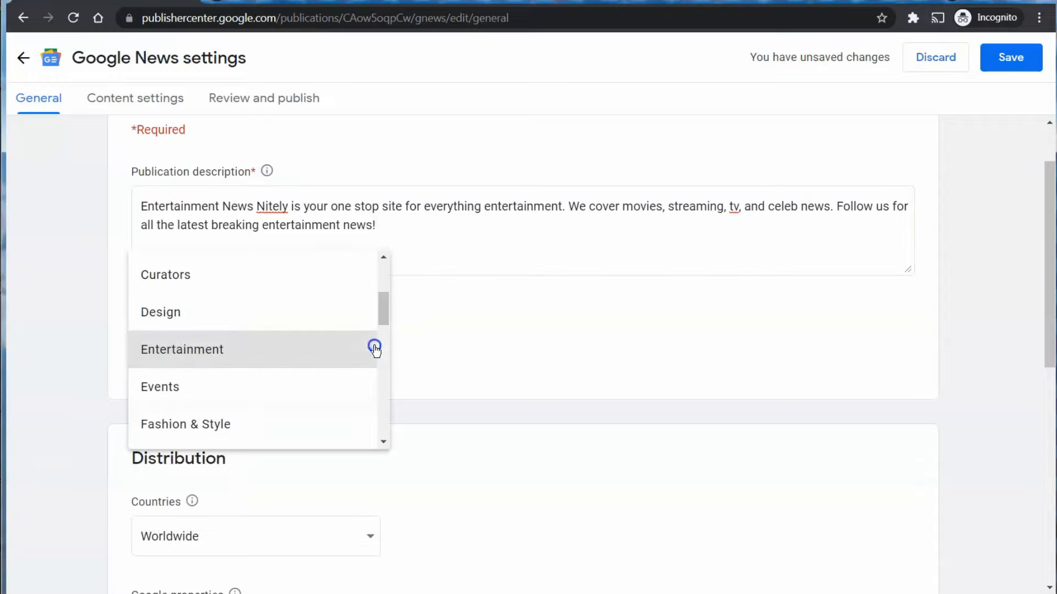
drag(386, 303, 386, 406)
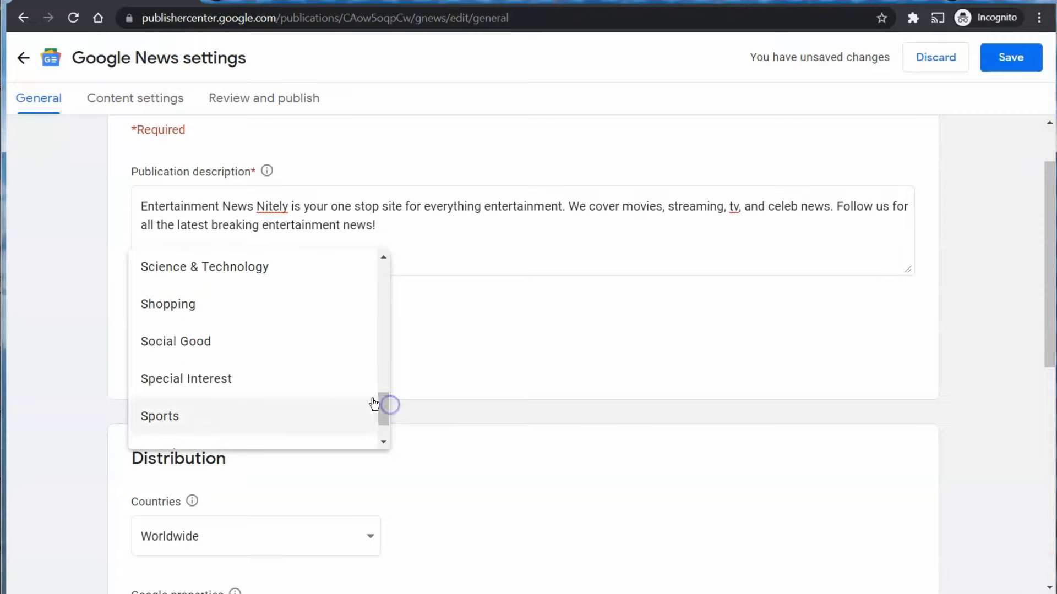
click(543, 331)
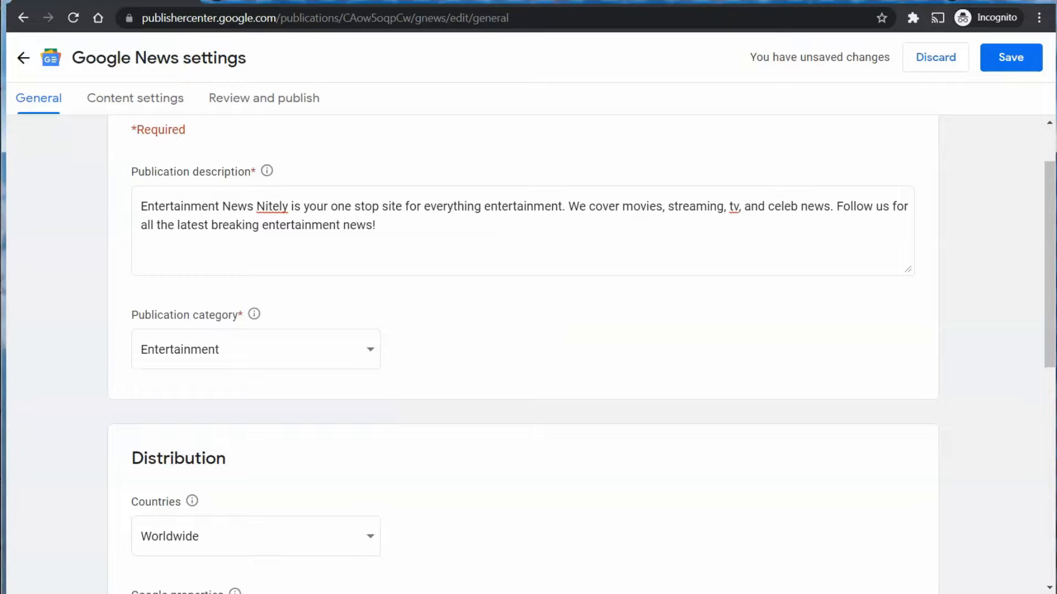
scroll(543, 329, down, 3)
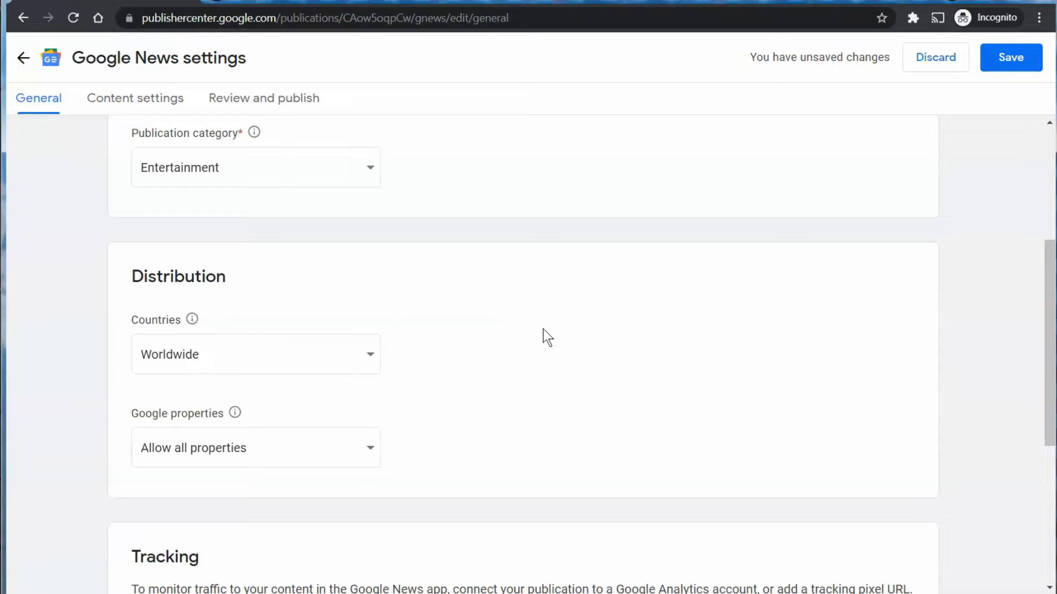
scroll(542, 329, down, 1)
click(371, 306)
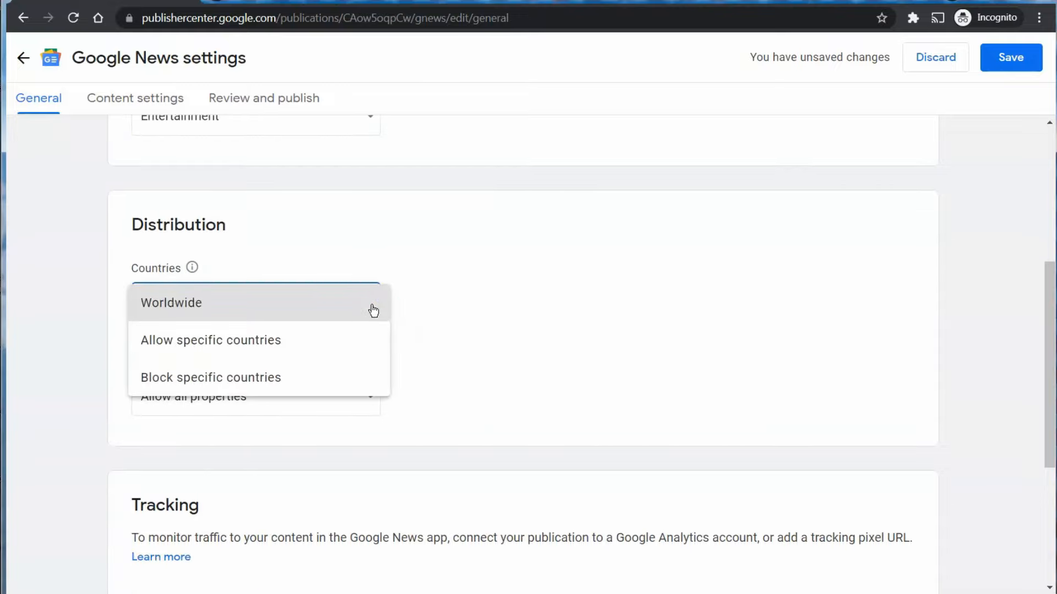
click(431, 306)
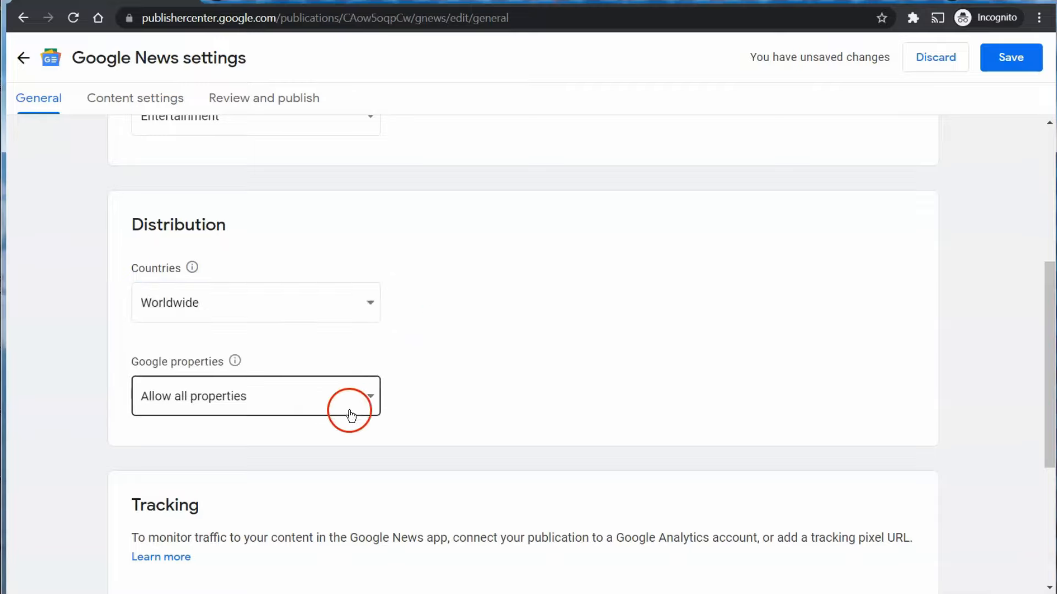
click(368, 404)
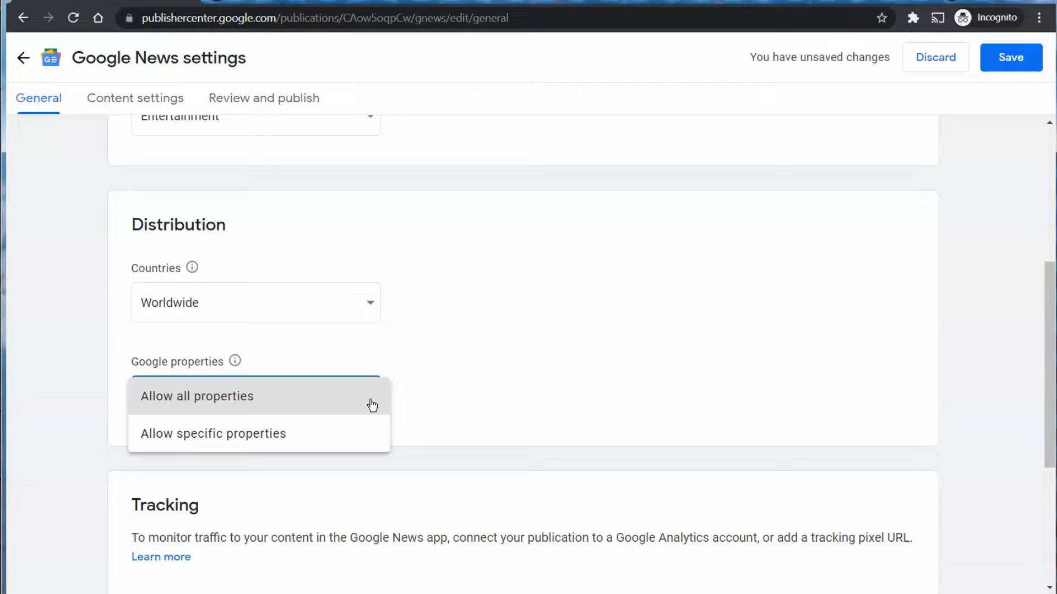
click(522, 372)
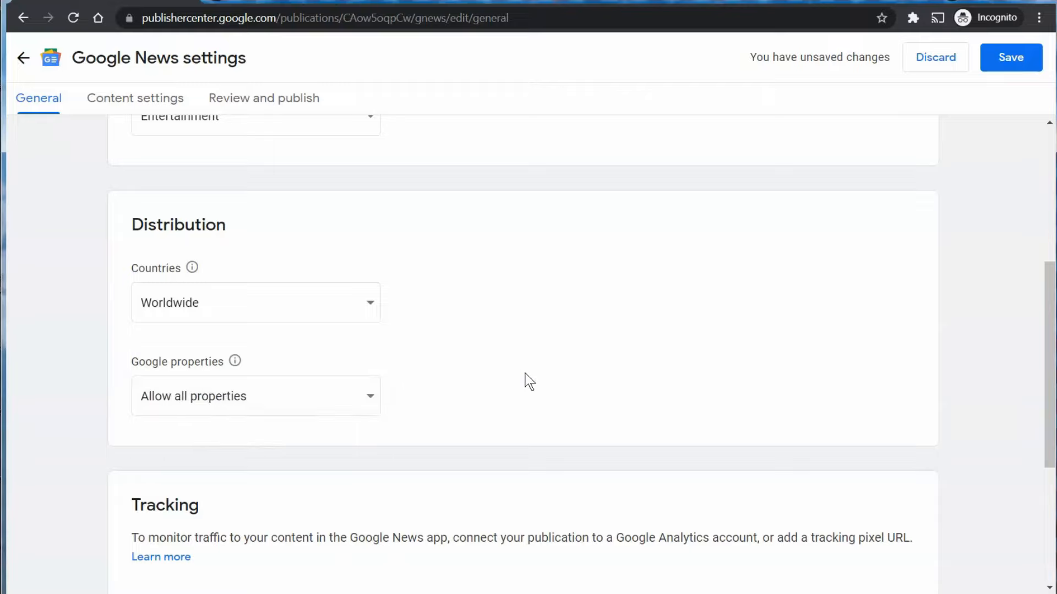
scroll(526, 377, down, 4)
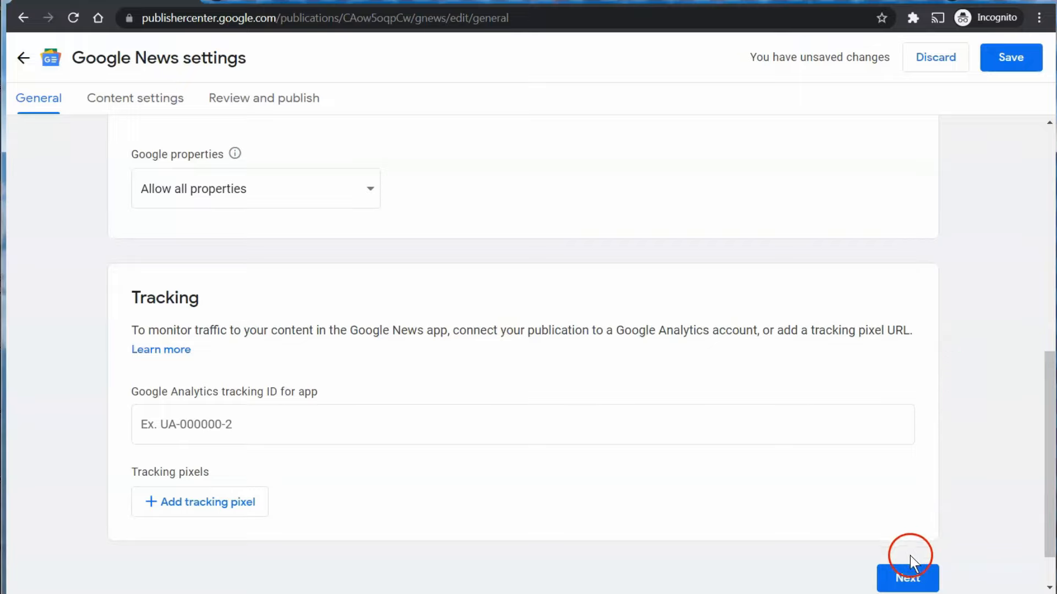
Go to Content settings and show the section type menu for a new section.
click(908, 576)
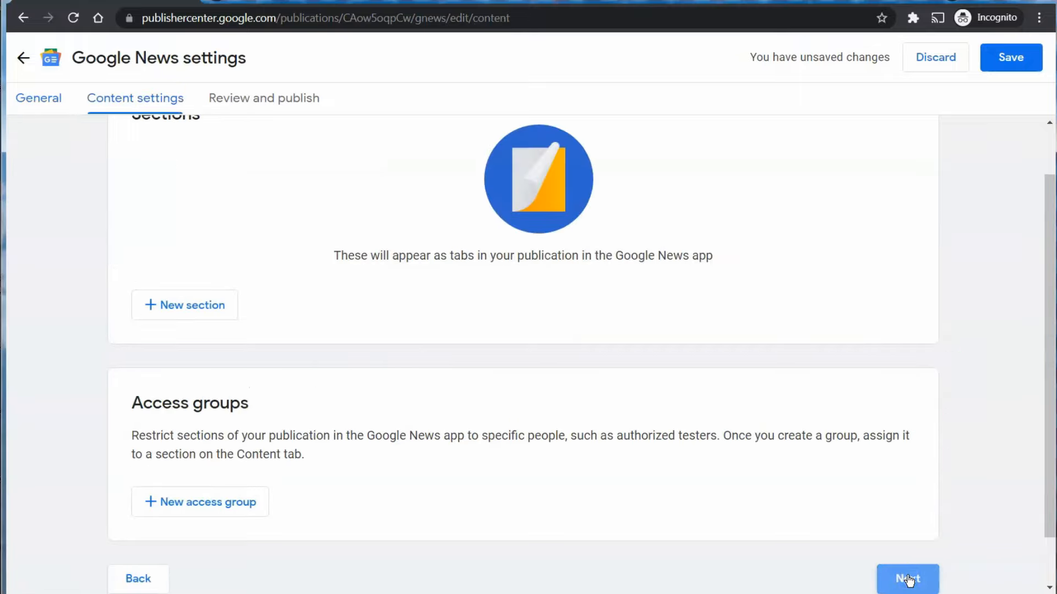
scroll(903, 217, up, 1)
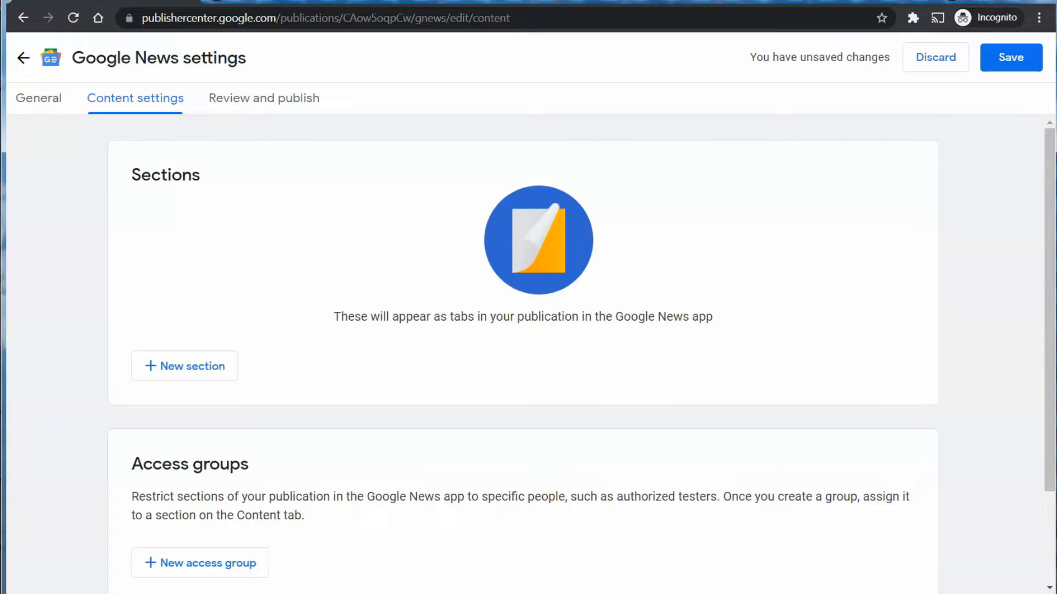
click(214, 382)
click(210, 378)
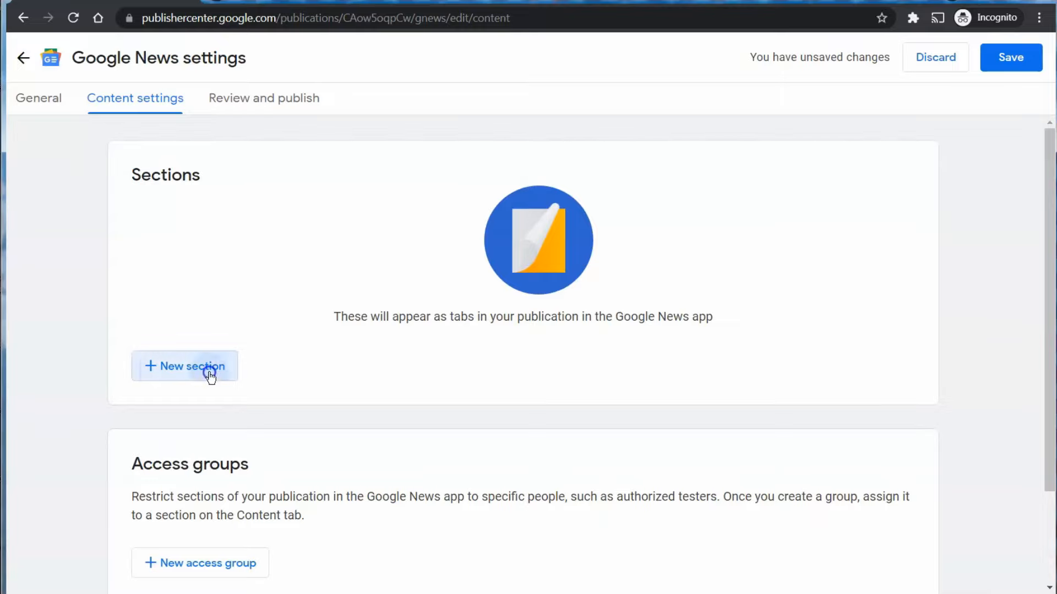
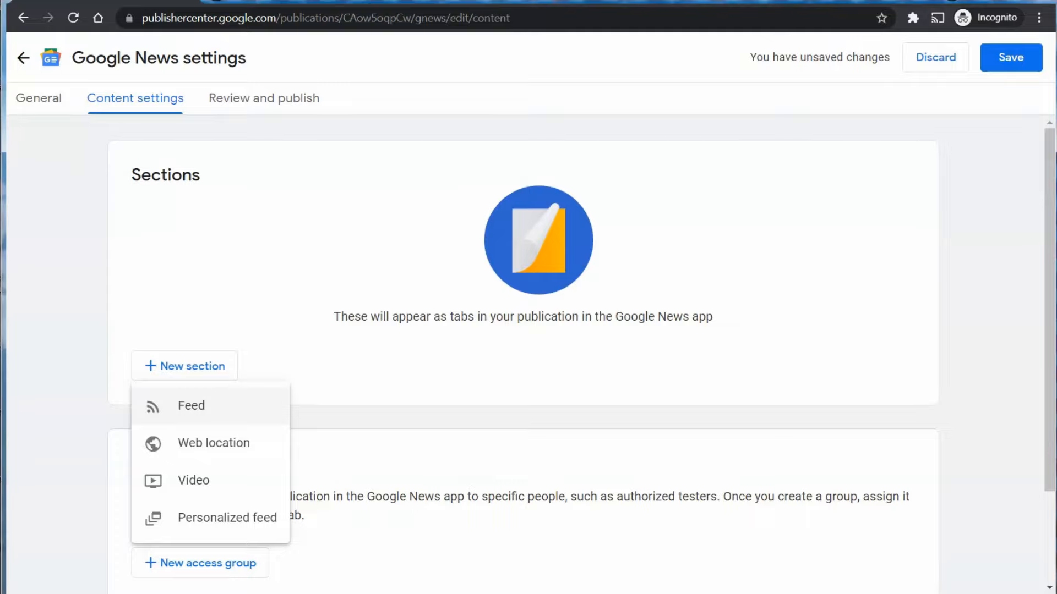
click(213, 405)
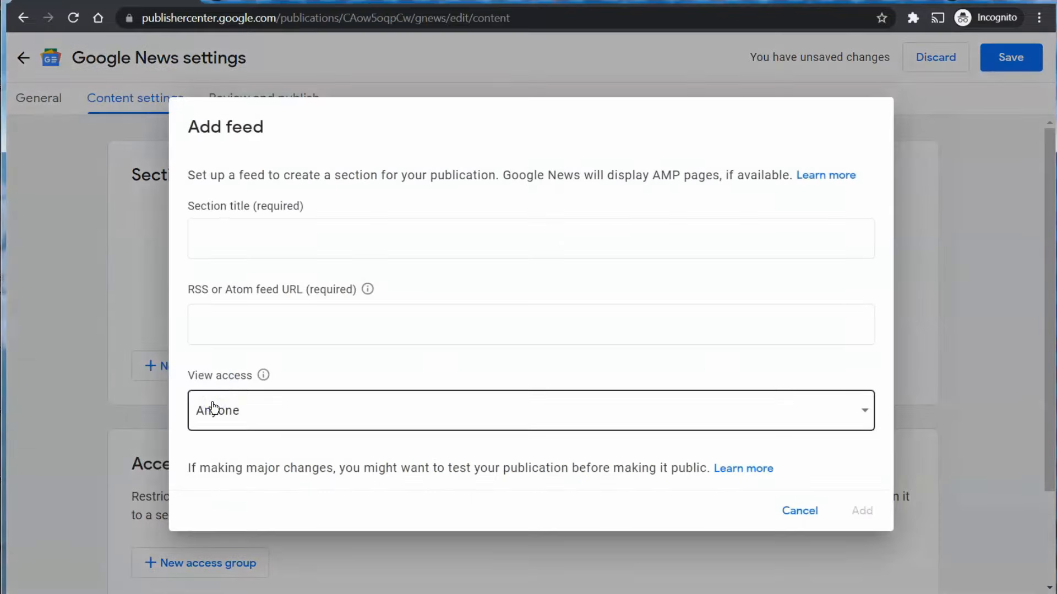
click(312, 231)
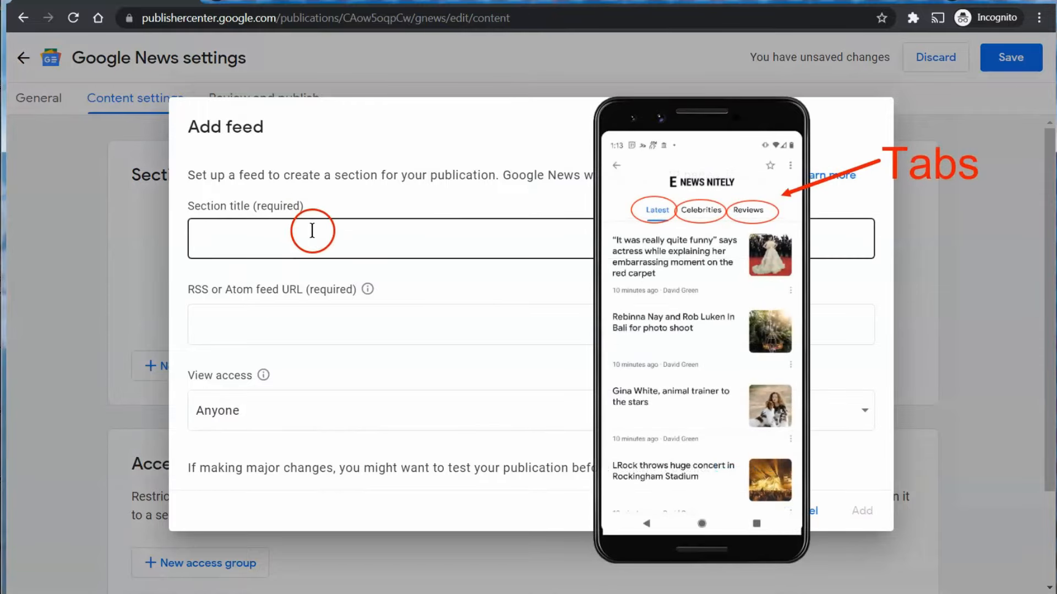
text(Latest)
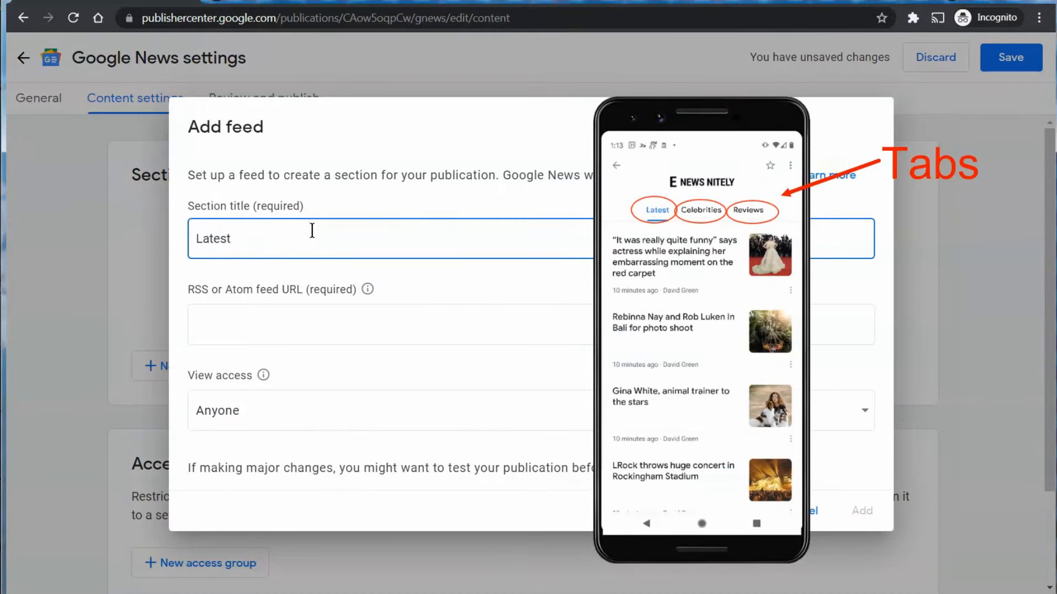
click(337, 329)
text(h)
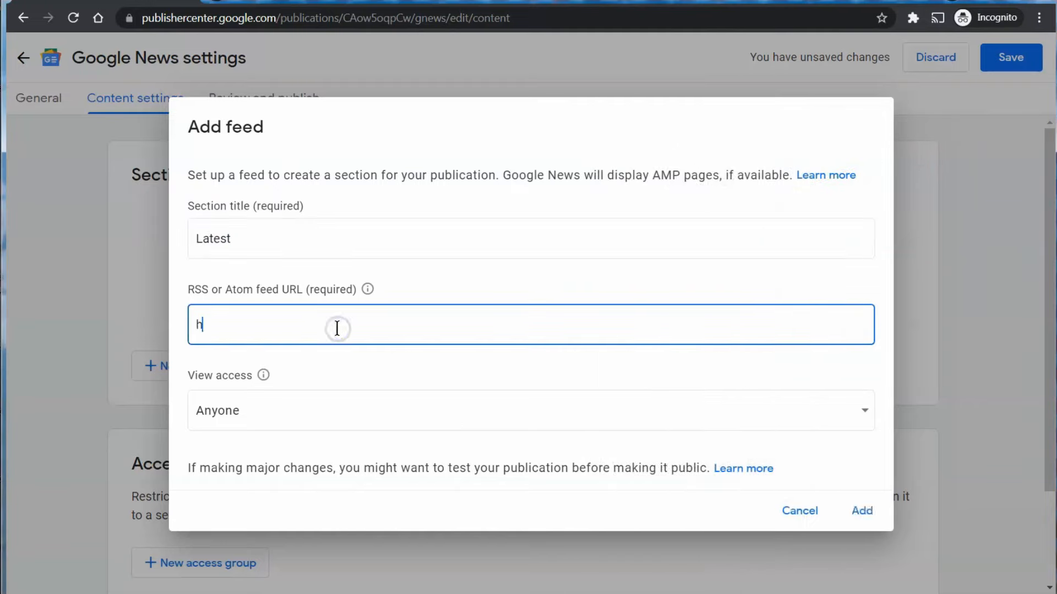
text(ttps://enewsni)
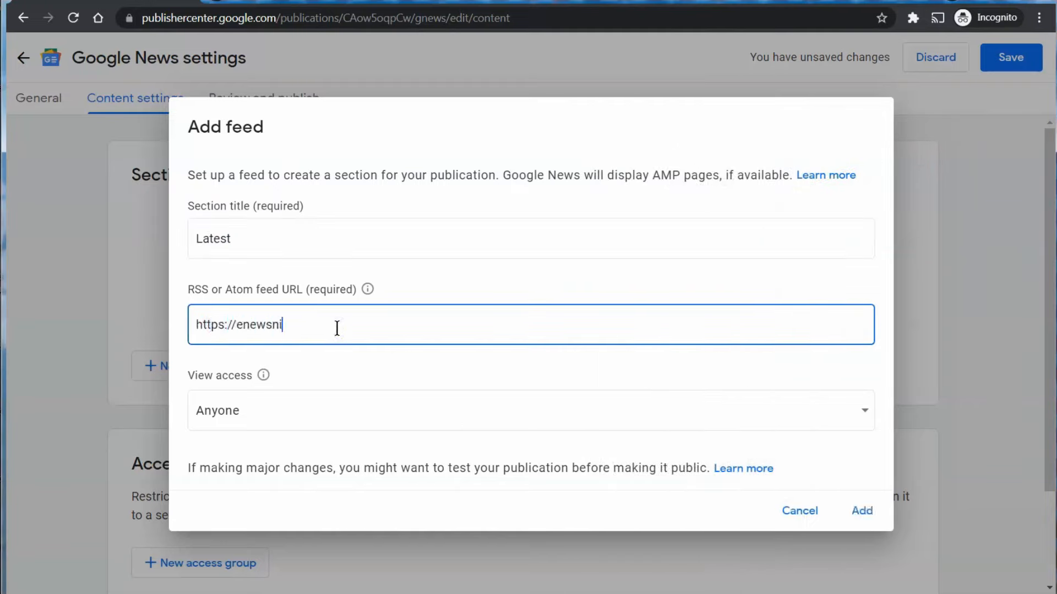
text(tely.com/feed/gn)
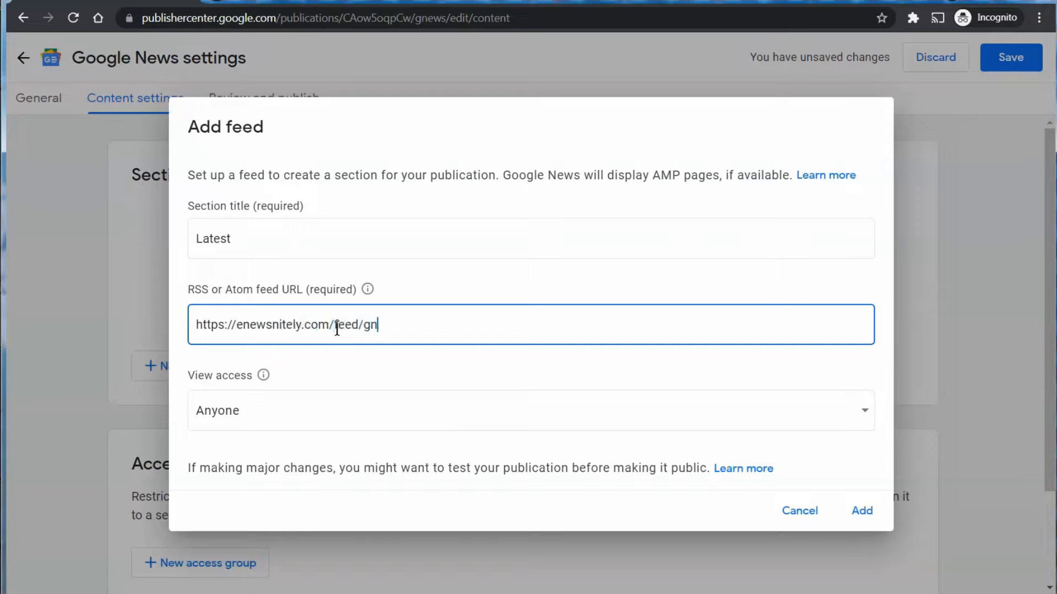
text(/)
click(359, 411)
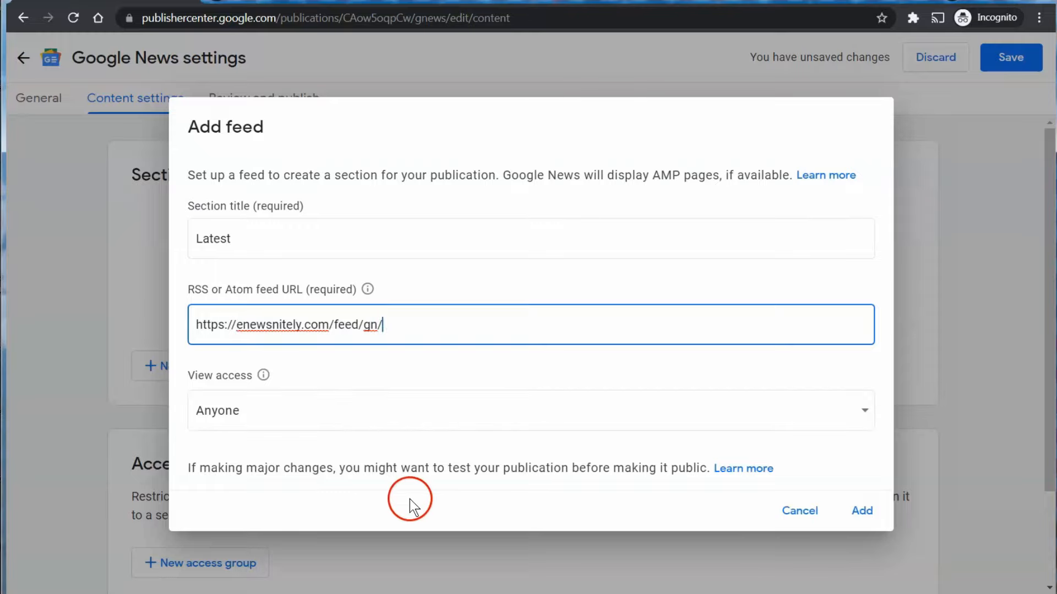
click(862, 511)
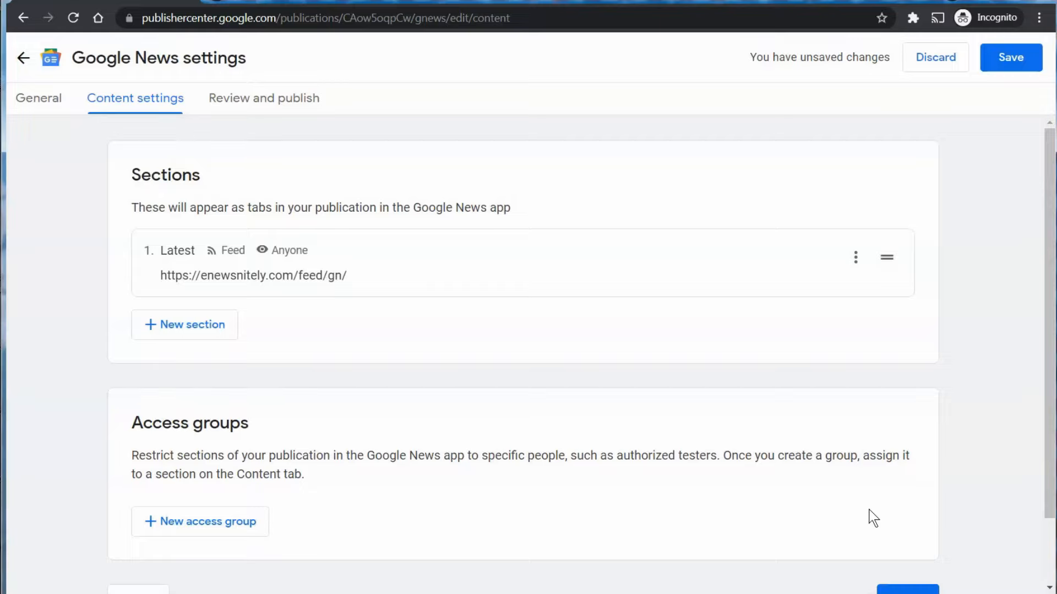
Save the settings and queue a refresh of the Latest section's articles from the feed.
click(1000, 66)
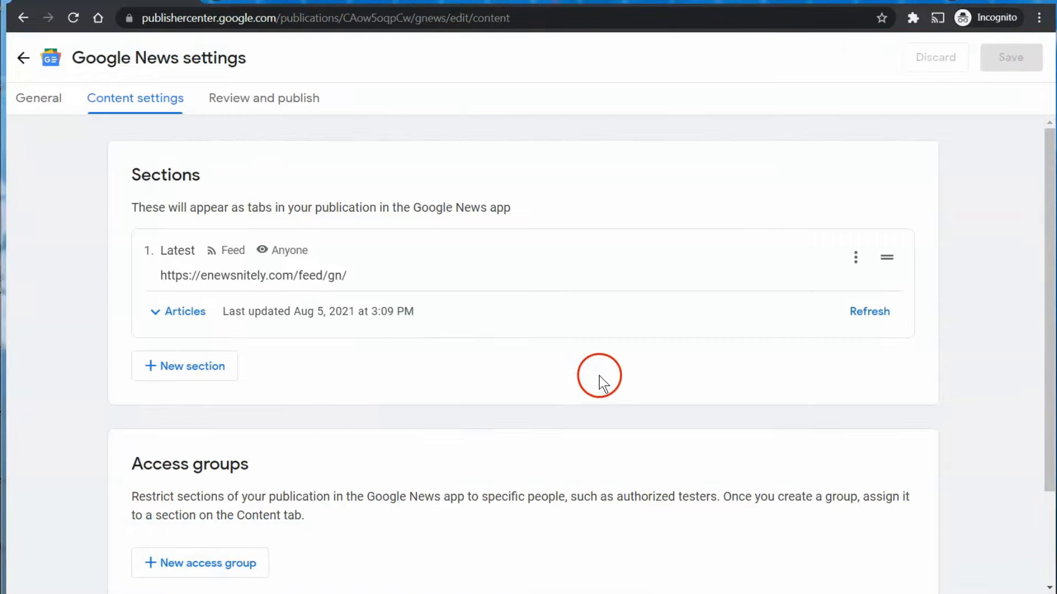
click(874, 314)
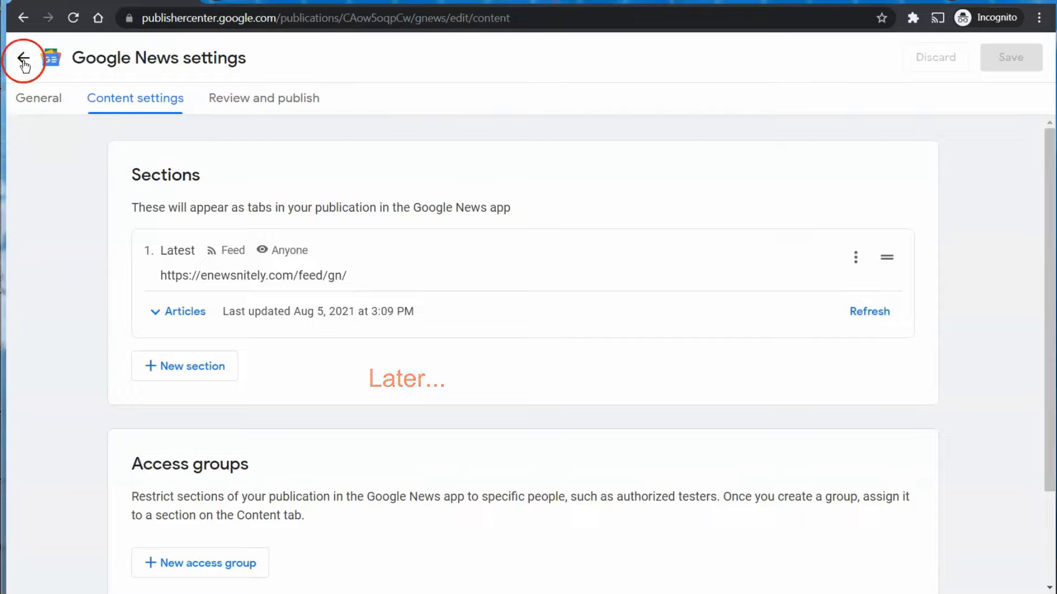
Reload the settings page, check the Latest section's updated article list, then go to Review and publish.
click(74, 20)
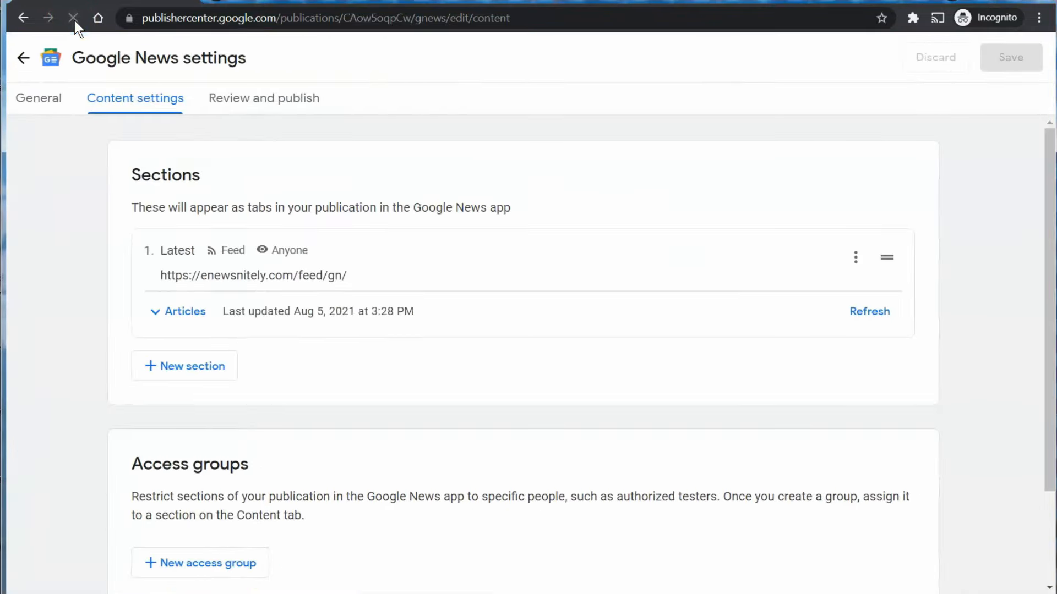
click(182, 324)
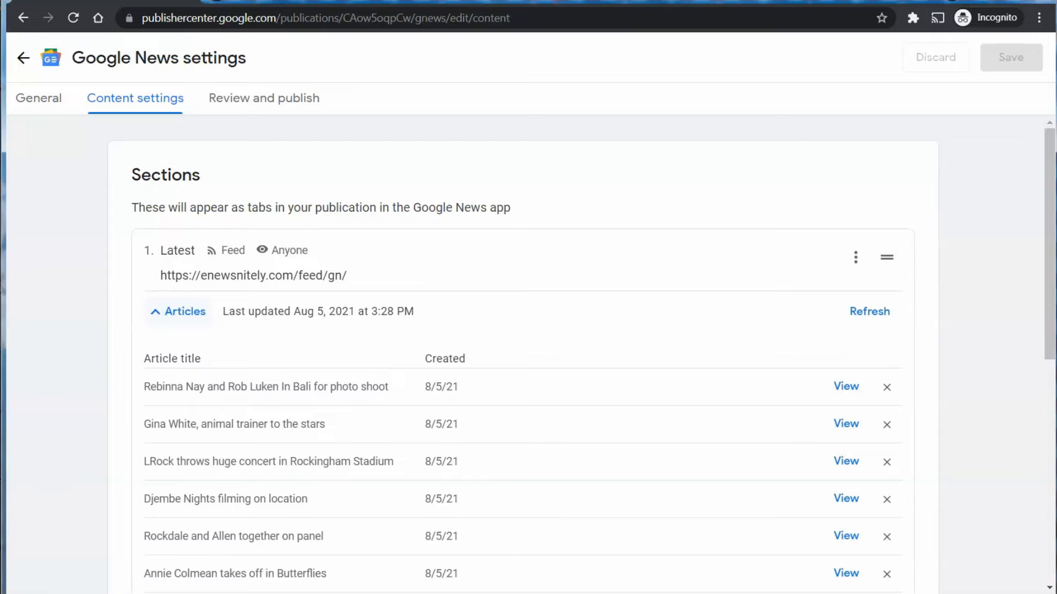
click(315, 103)
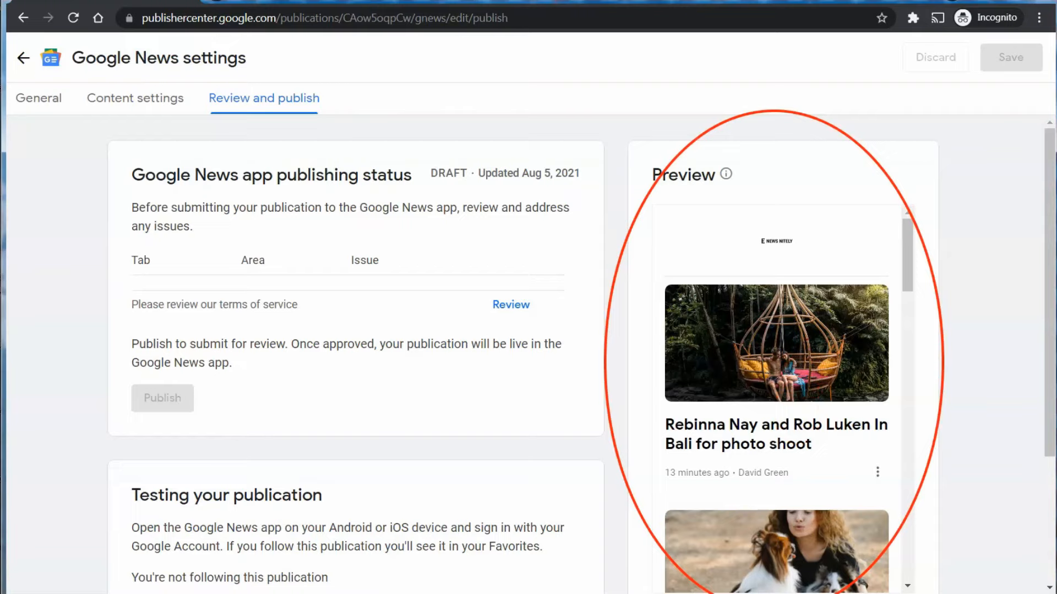
Preview the first feed article, reload the article preview, and bring up the terms of service.
click(797, 422)
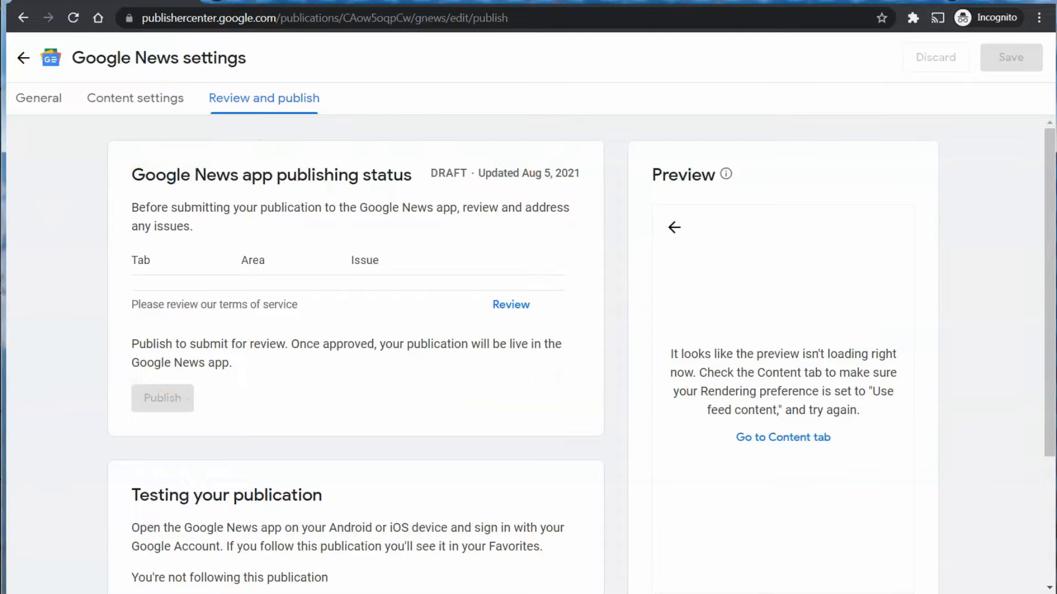
click(831, 394)
click(233, 100)
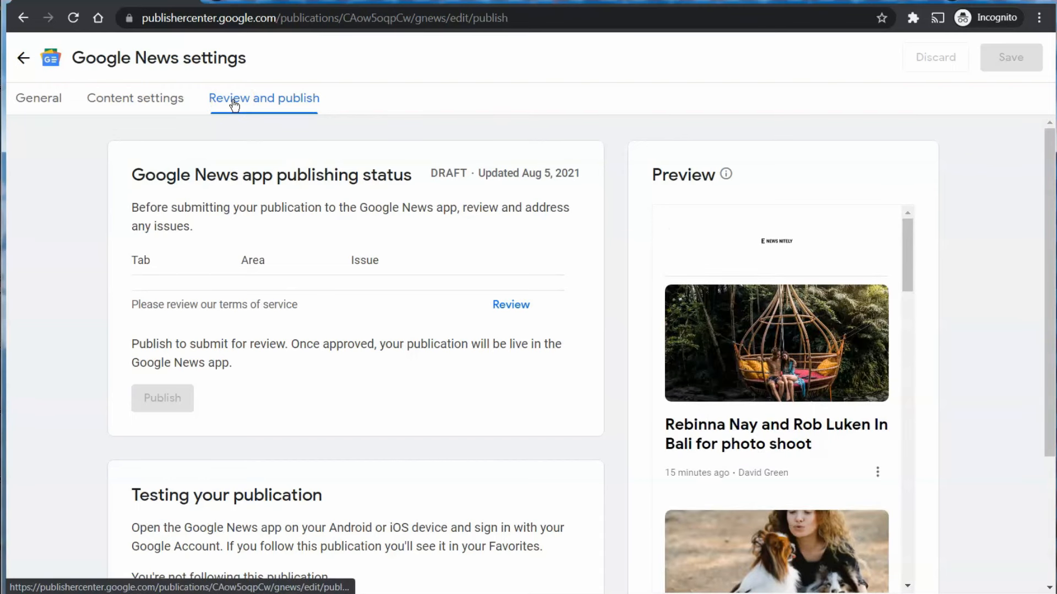
click(496, 303)
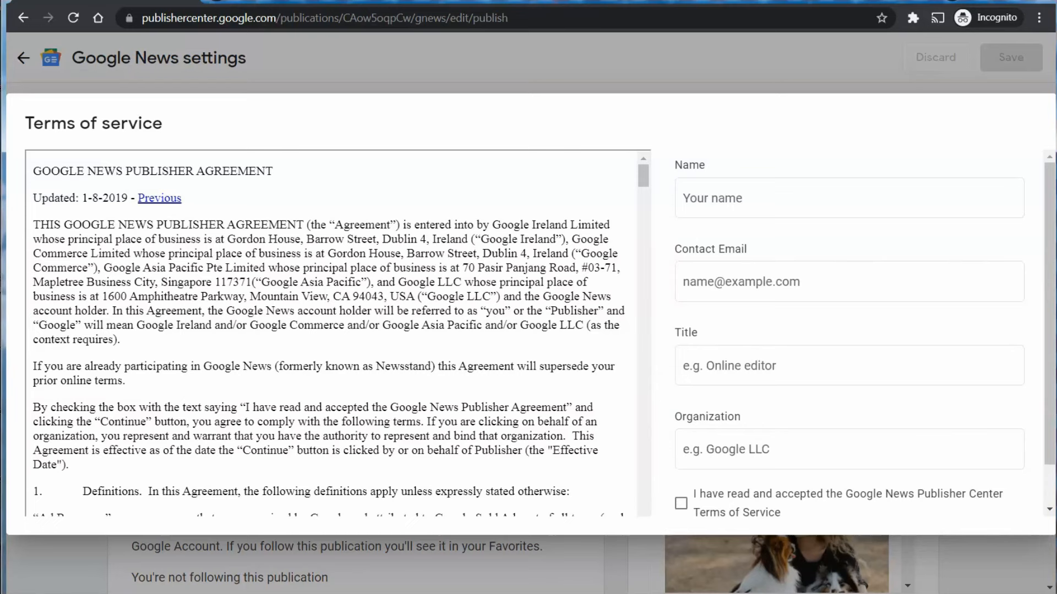
Autofill the signer's name and e-mail, set title to 'Editor' and organization to 'ENewsNitely'.
click(705, 199)
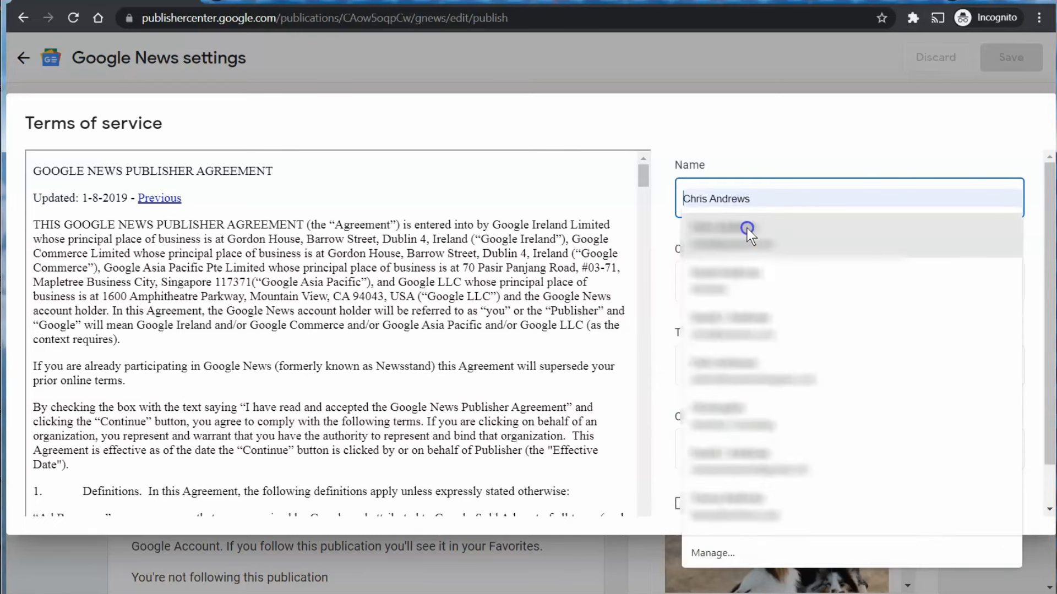
click(747, 228)
scroll(787, 312, down, 1)
click(792, 314)
text(Editor)
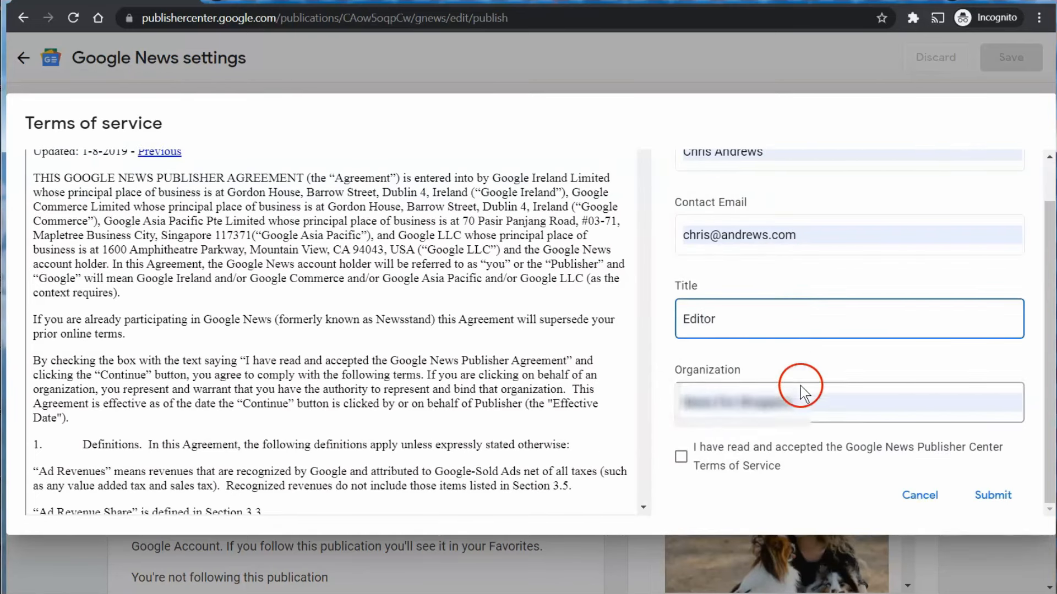
drag(801, 399, 620, 392)
key(BackSpace)
text(E)
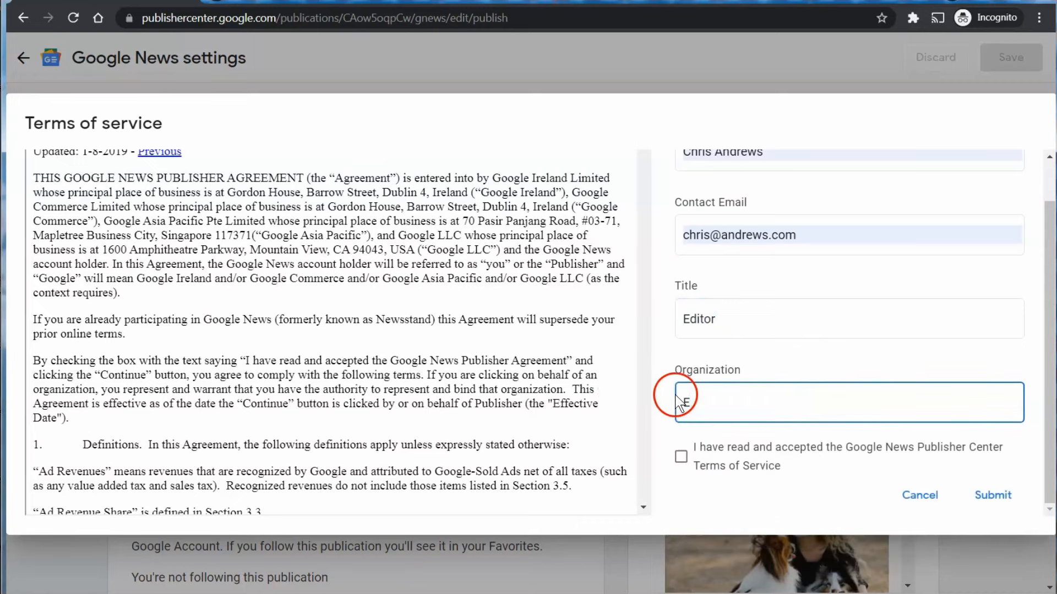
text(NewsNitely)
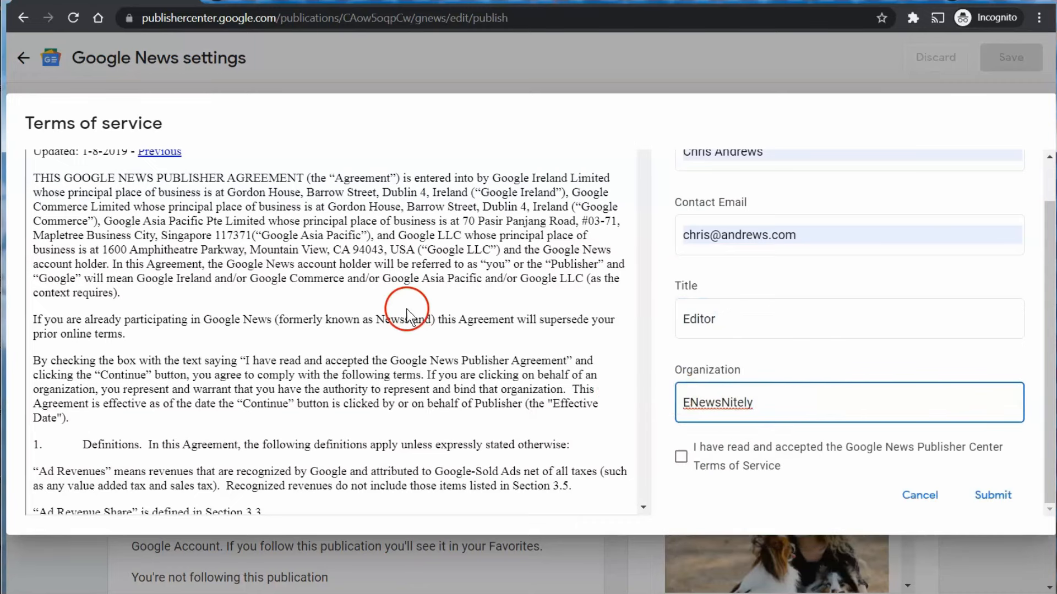
Read through the Terms of Service, tick the acceptance box, and submit the agreement.
scroll(409, 338, up, 1)
scroll(408, 341, down, 15)
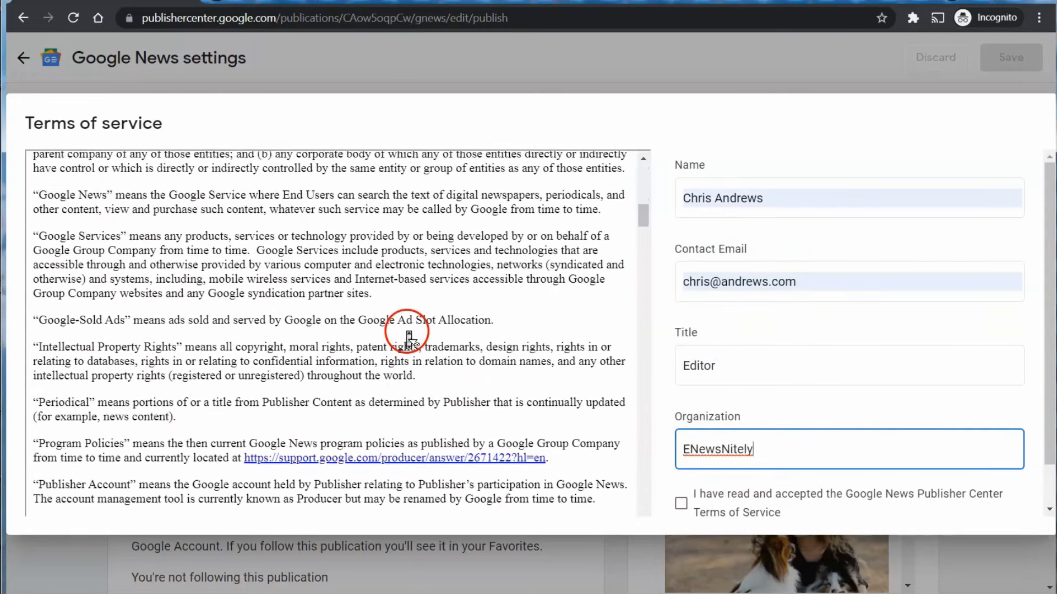
scroll(409, 339, down, 15)
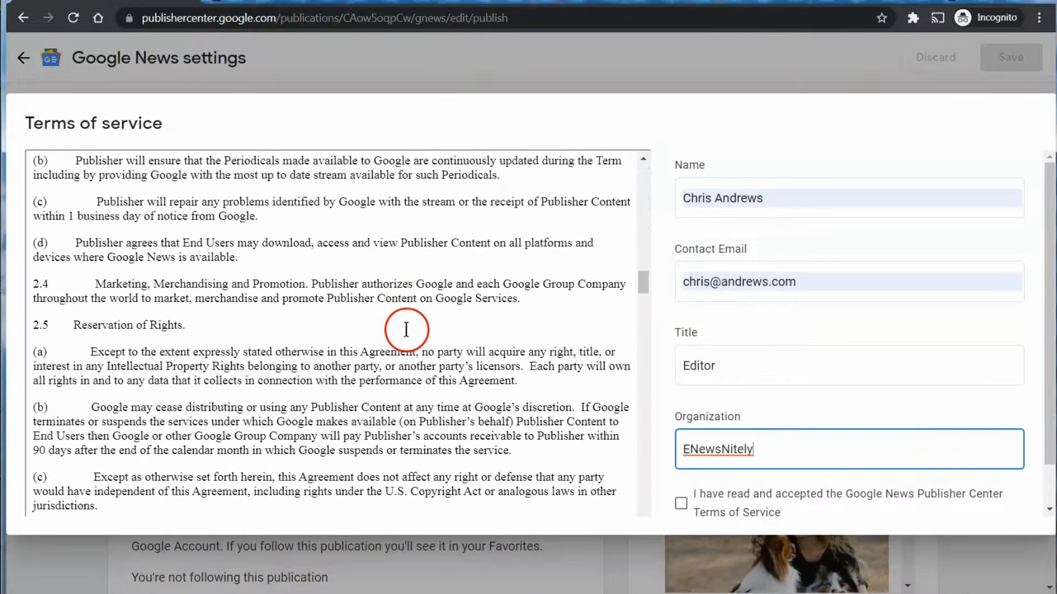
scroll(408, 337, down, 15)
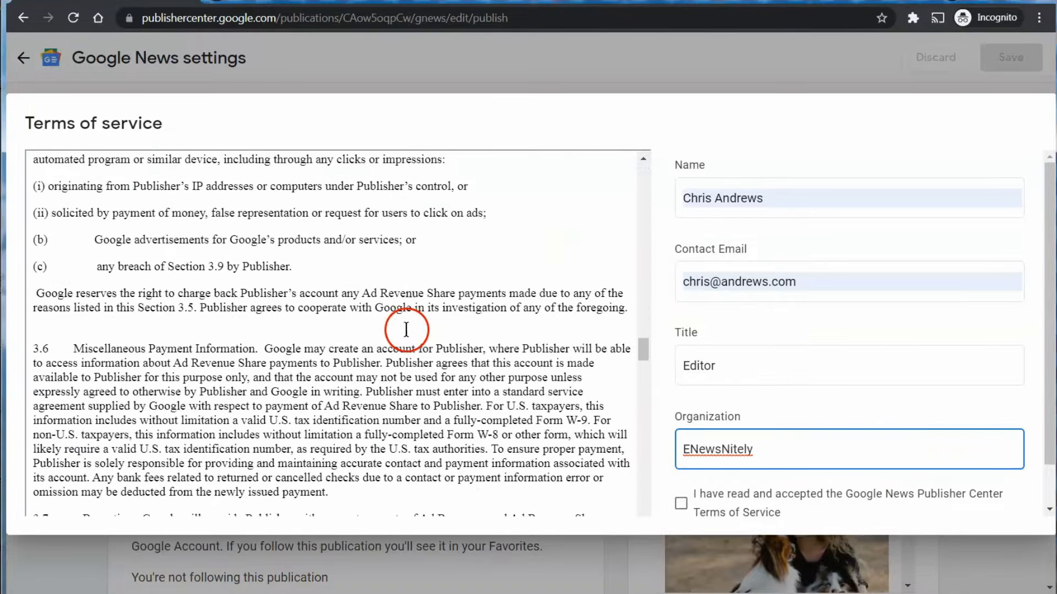
scroll(409, 337, down, 15)
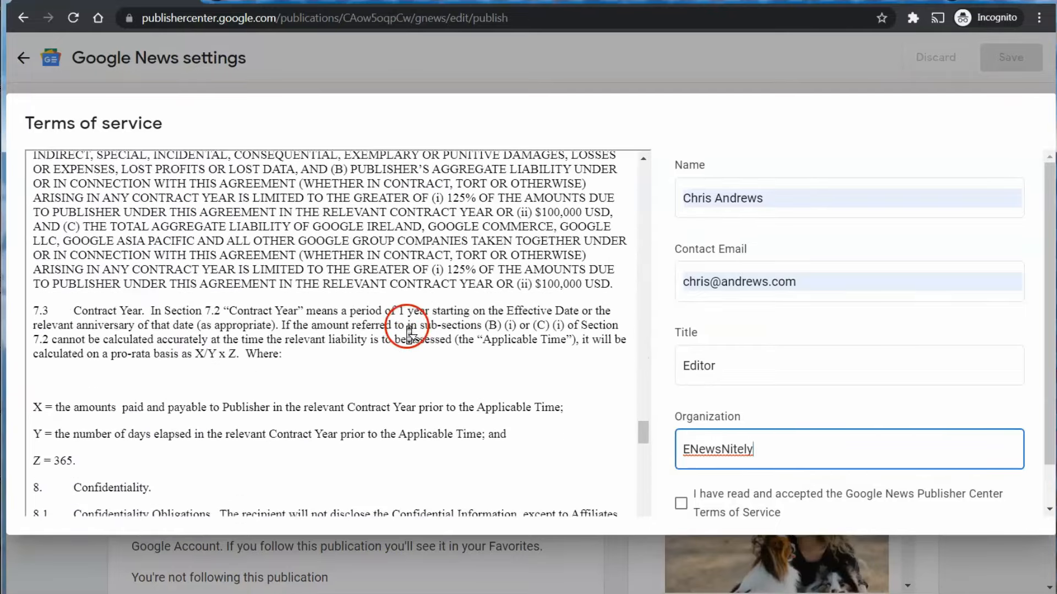
scroll(408, 337, down, 5)
scroll(406, 327, down, 10)
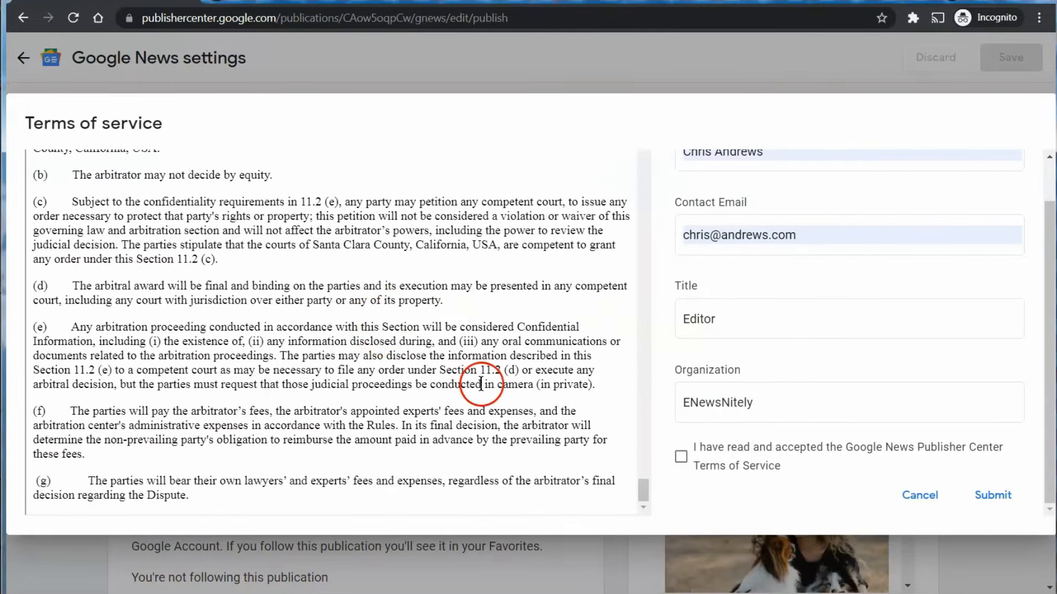
click(681, 457)
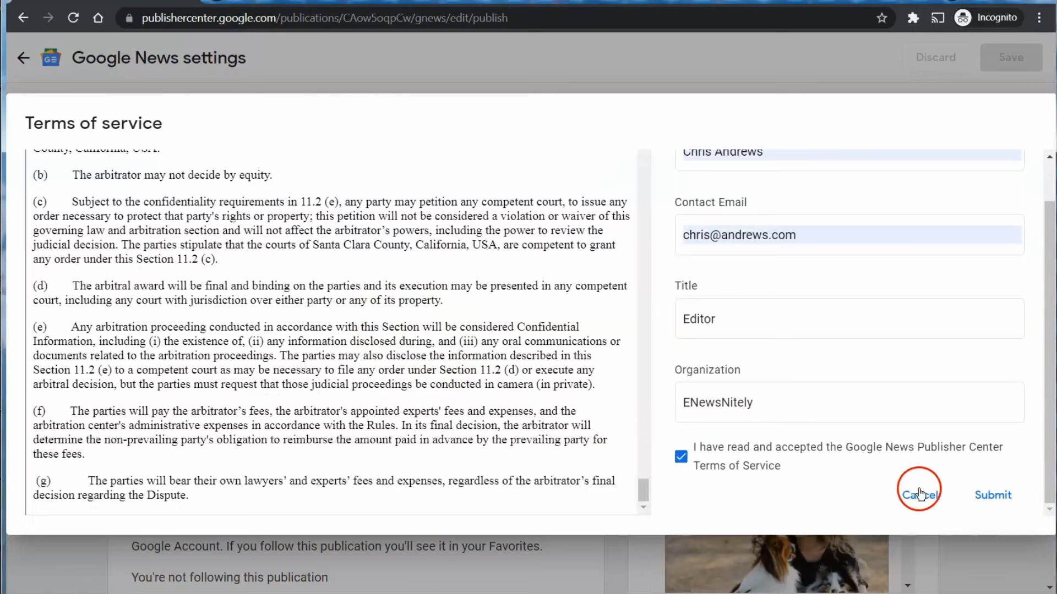
click(981, 497)
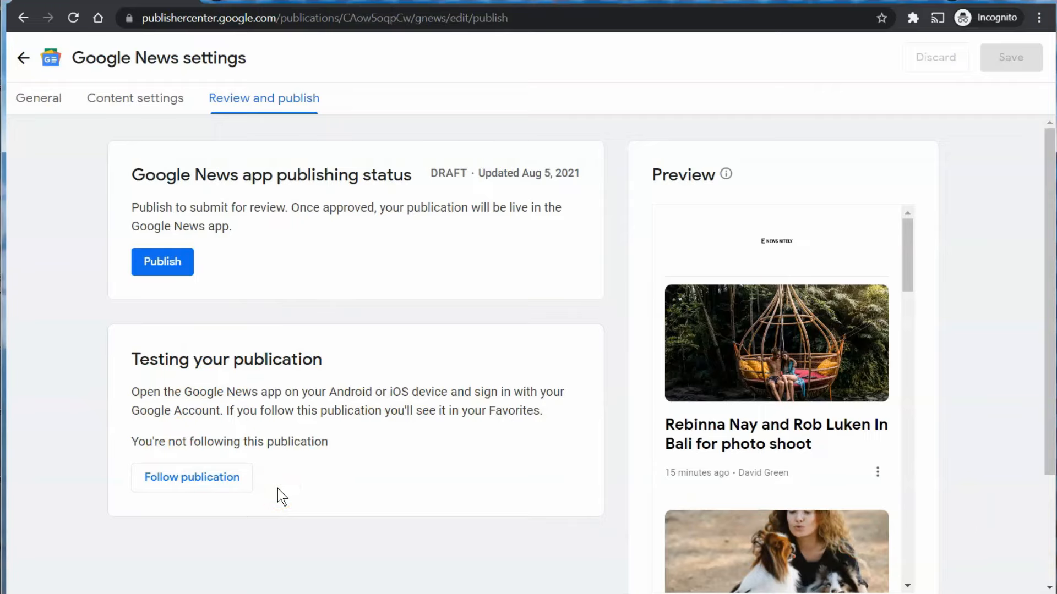
Follow the draft publication under Testing your publication.
click(181, 482)
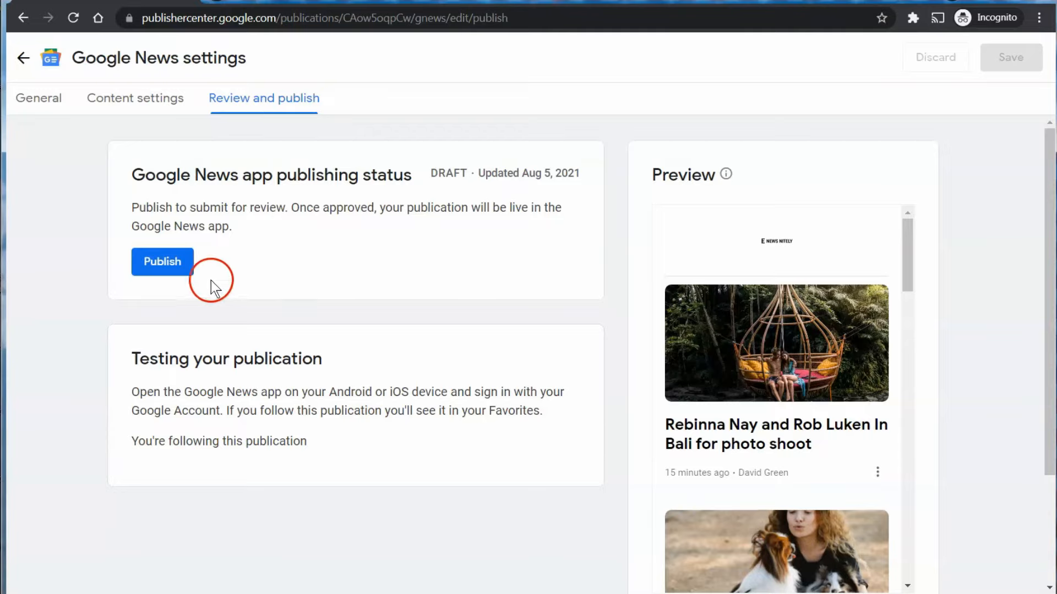
Publish ENewsNitely to the Google News app.
click(177, 266)
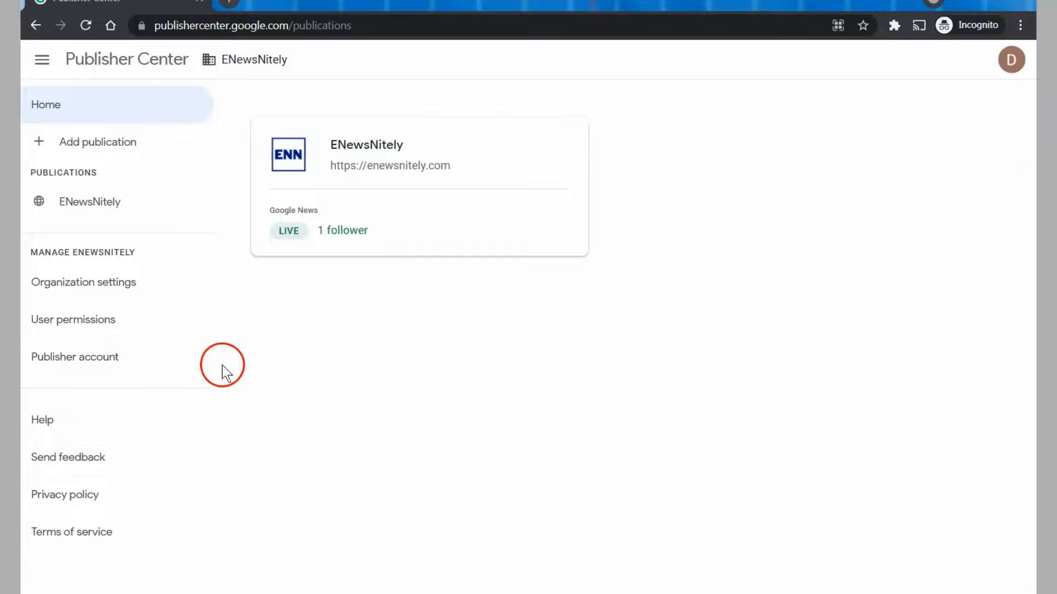
Navigate from the ENewsNitely card through Google News settings to Review and publish to confirm LIVE status.
click(348, 153)
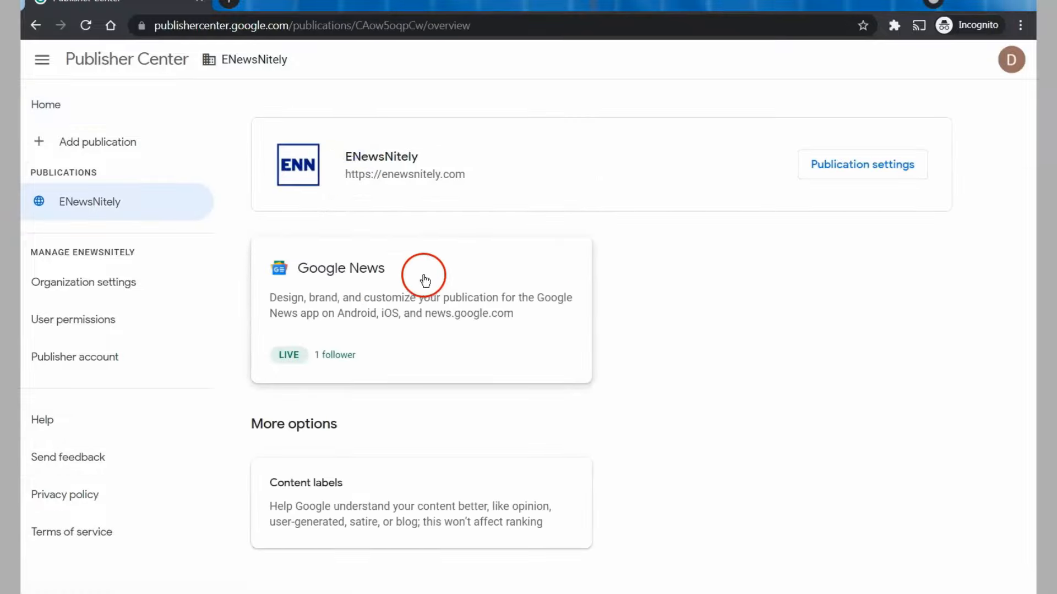
click(379, 275)
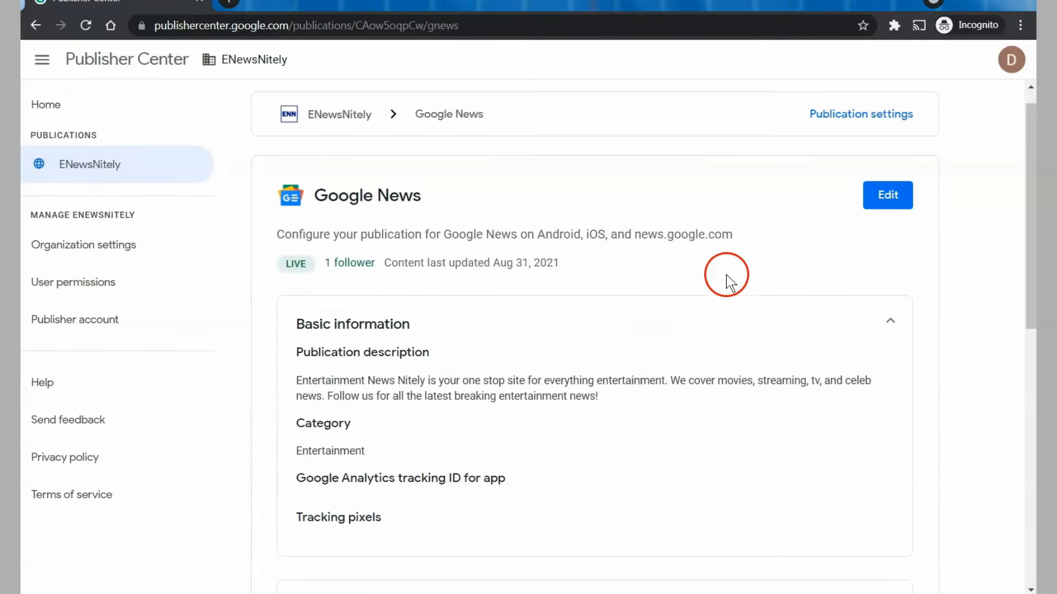
click(896, 190)
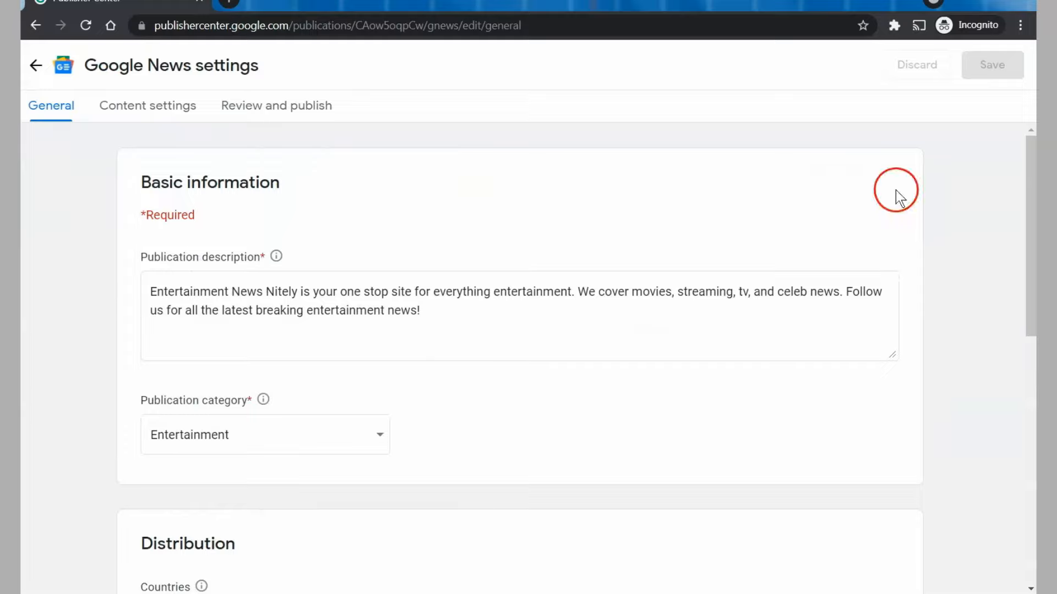
scroll(821, 315, down, 3)
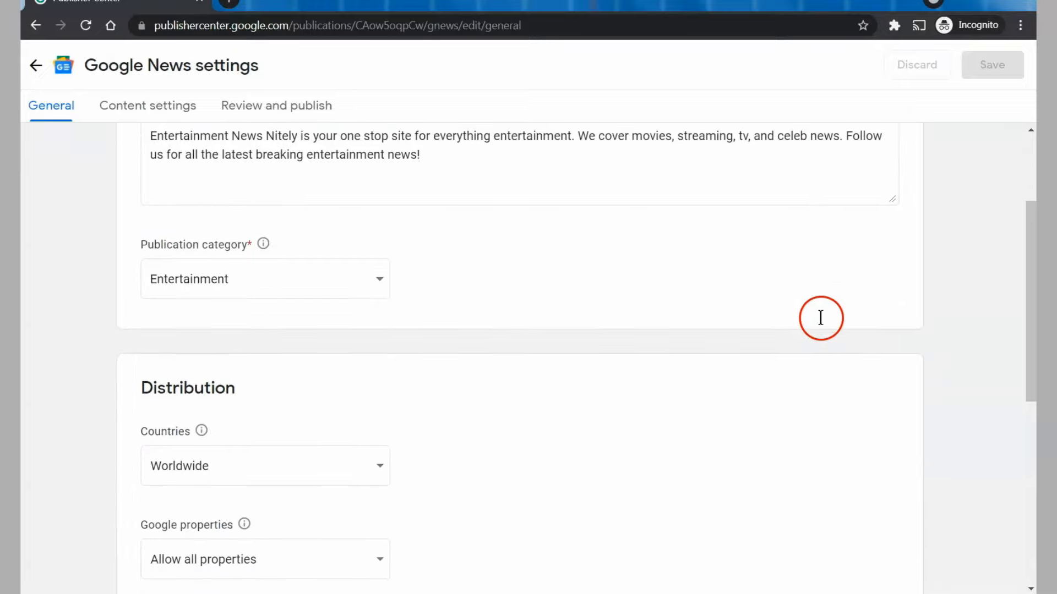
scroll(820, 318, down, 3)
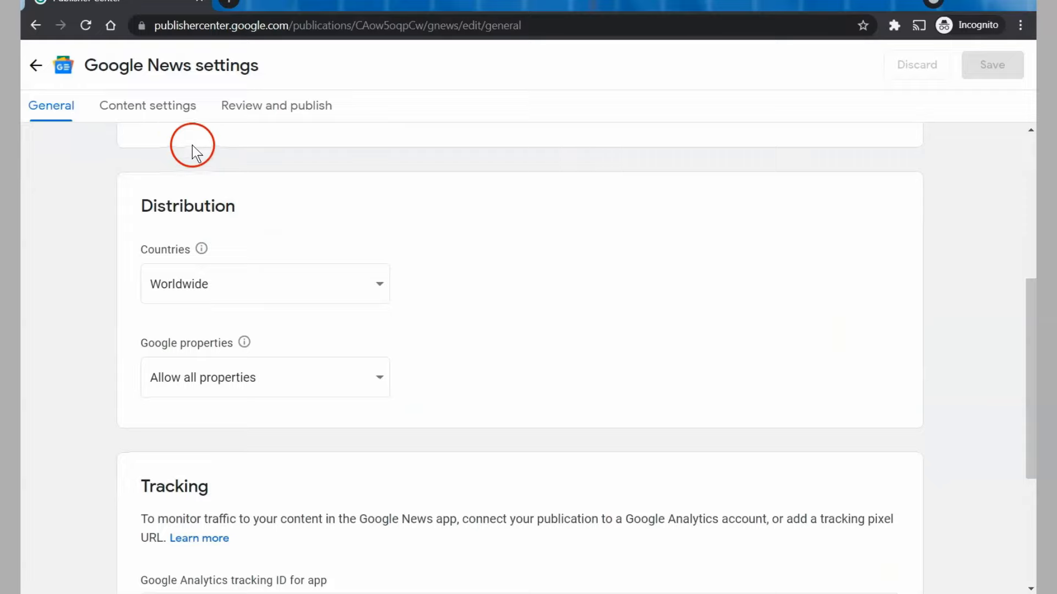
click(177, 116)
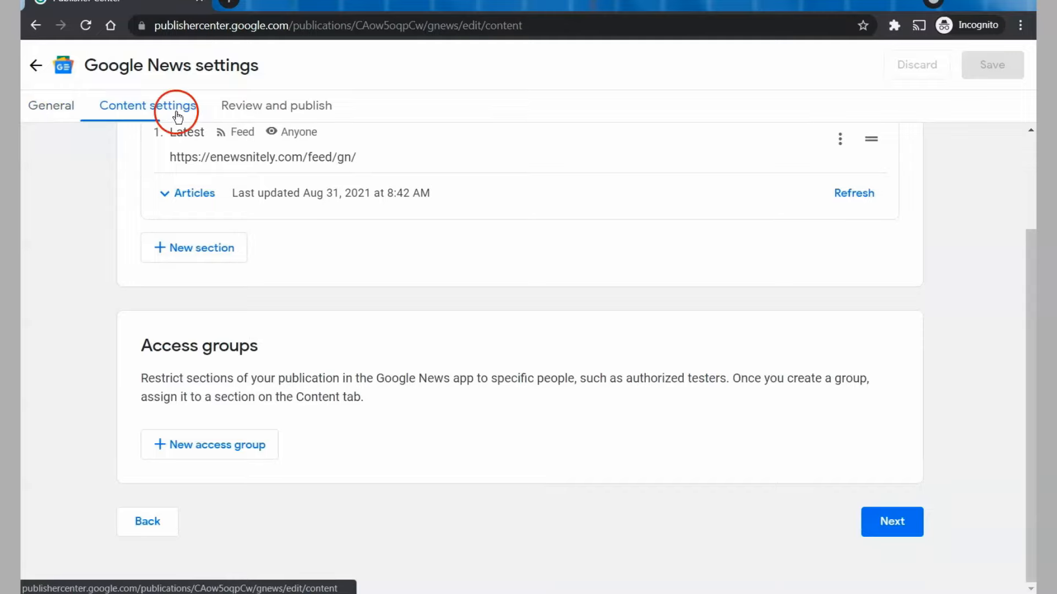
scroll(487, 317, up, 2)
scroll(486, 317, up, 1)
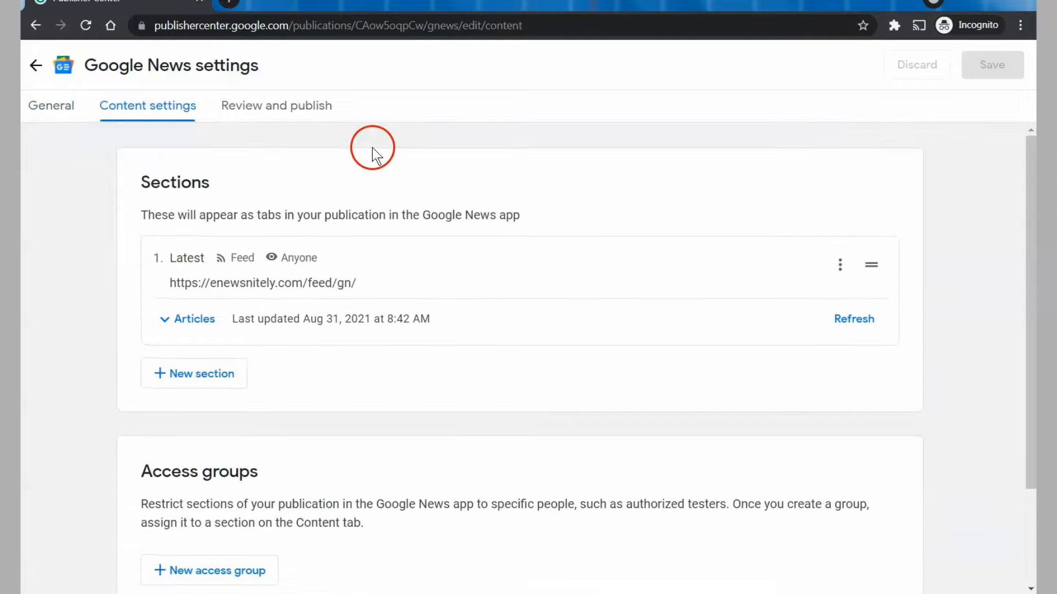
click(326, 113)
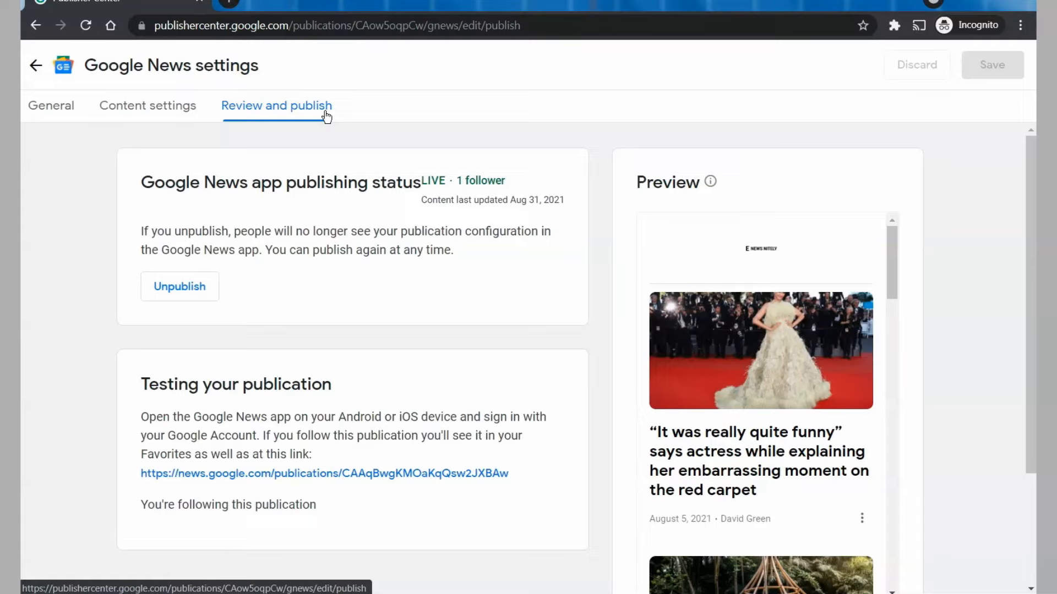
click(131, 406)
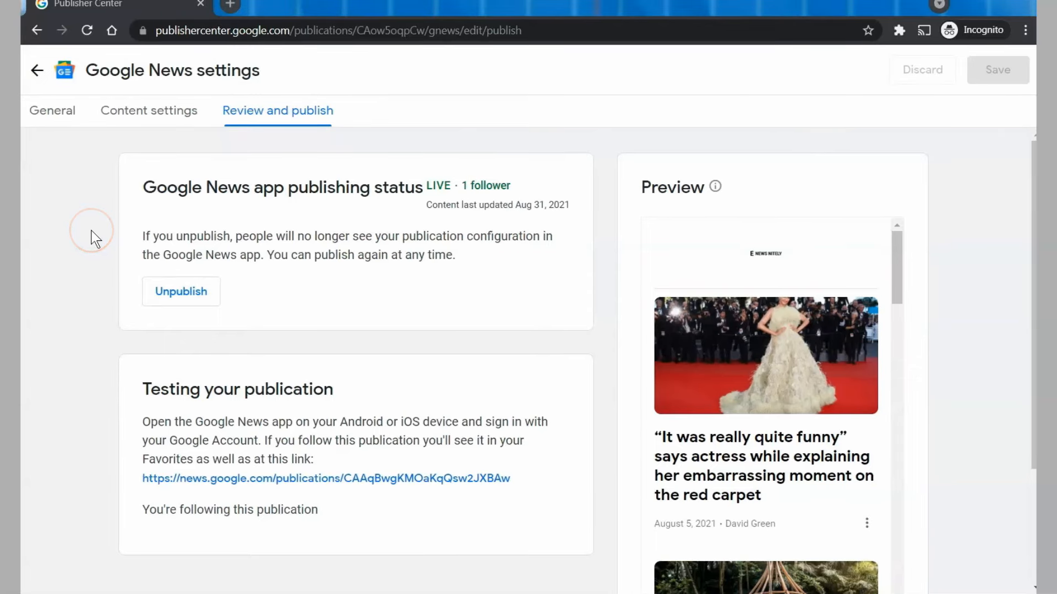
Open ENewsNitely's news.google.com page and its Bali photo shoot article on enewsnitely.com.
click(274, 480)
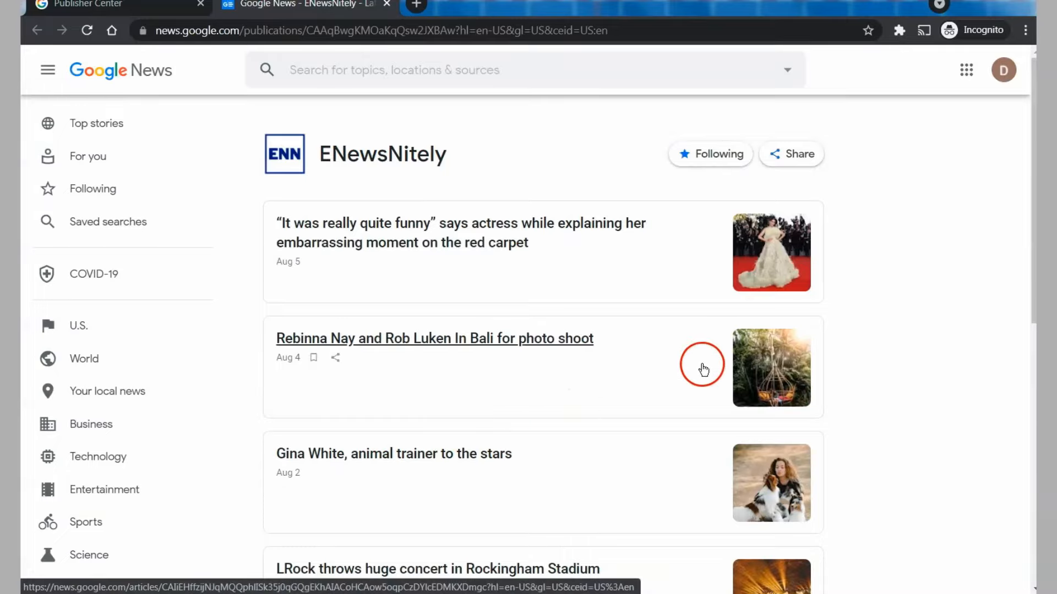
click(737, 372)
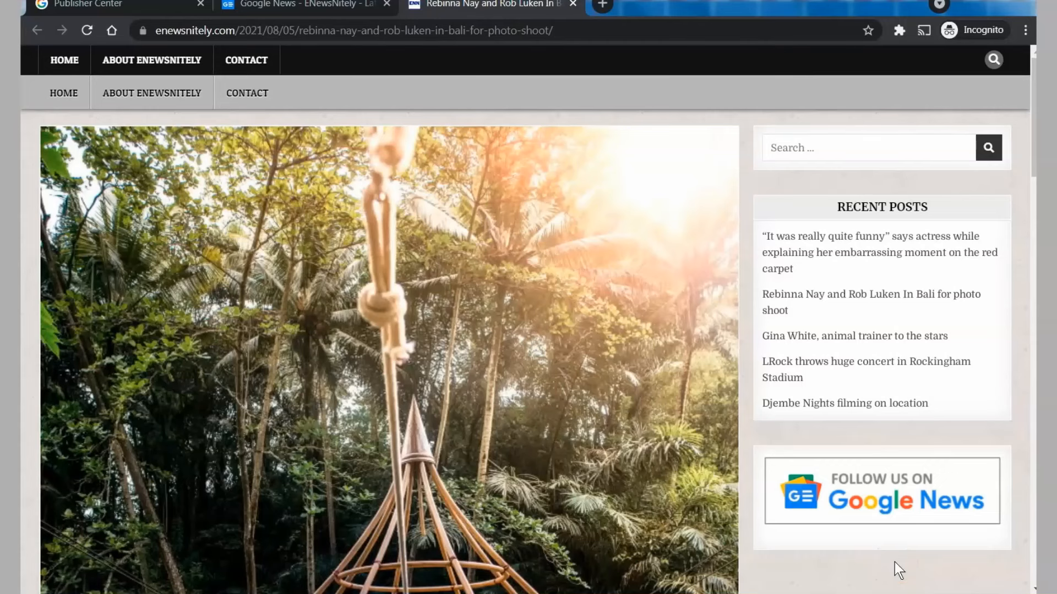
In a new tab, search Google News for 'enewsnitely' and open the ENewsNitely source page.
click(600, 4)
text(news.google.com)
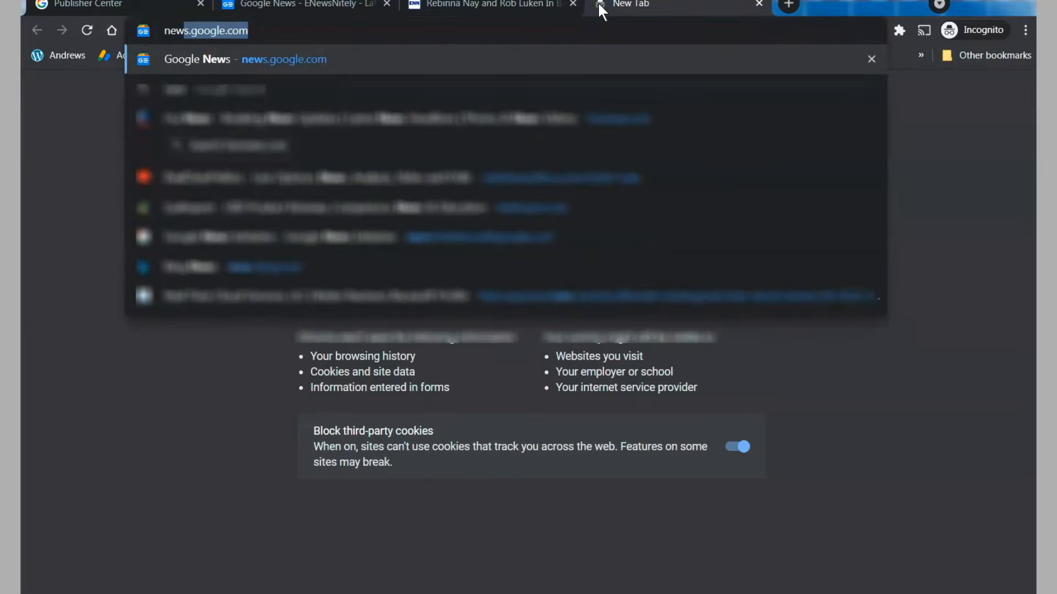
key(Return)
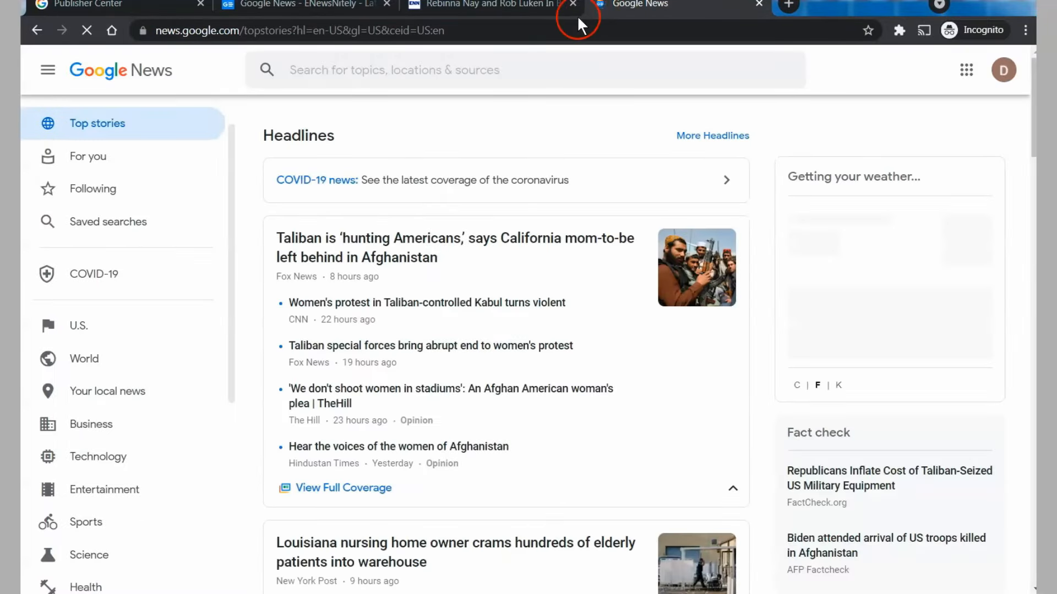
click(564, 65)
text(e)
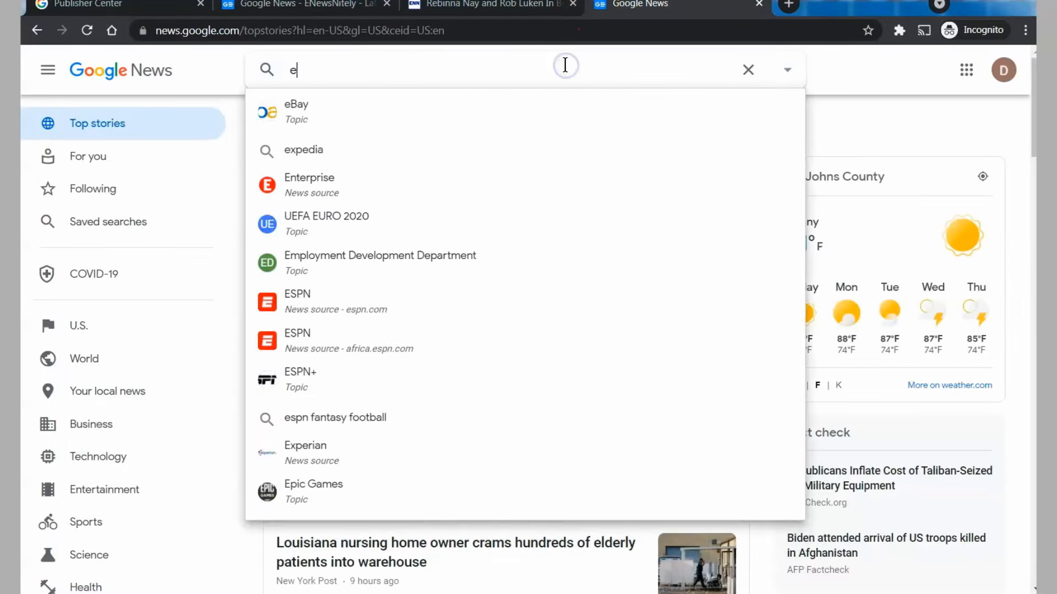
text(newsni)
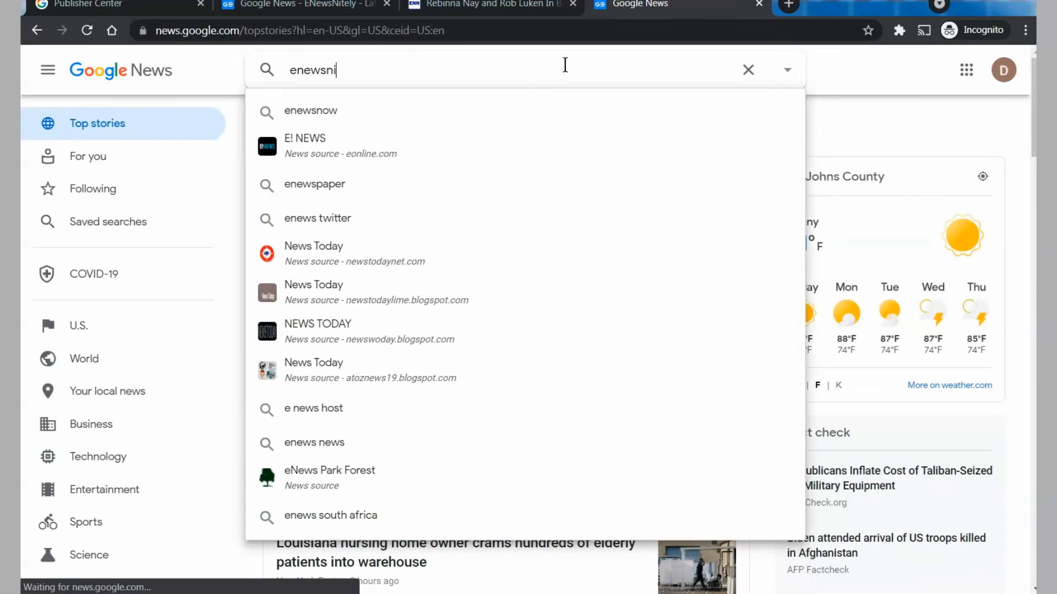
text(tely)
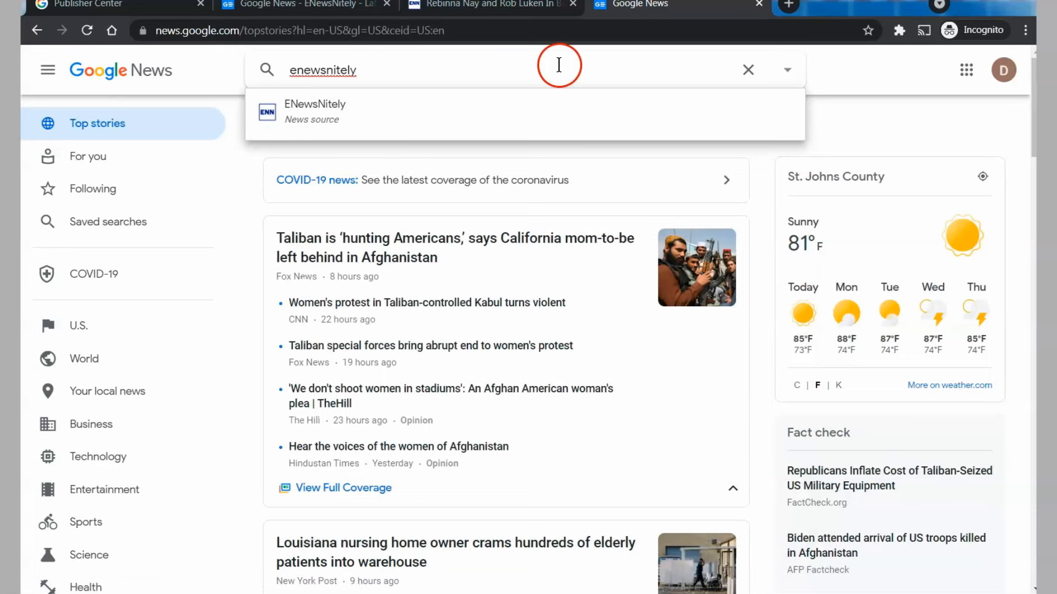
click(408, 104)
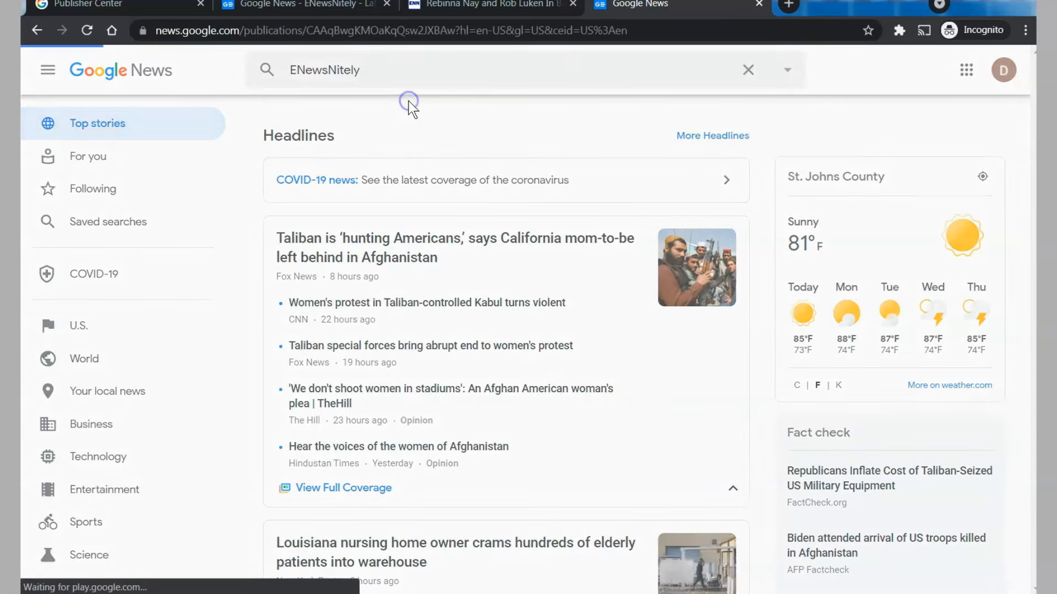